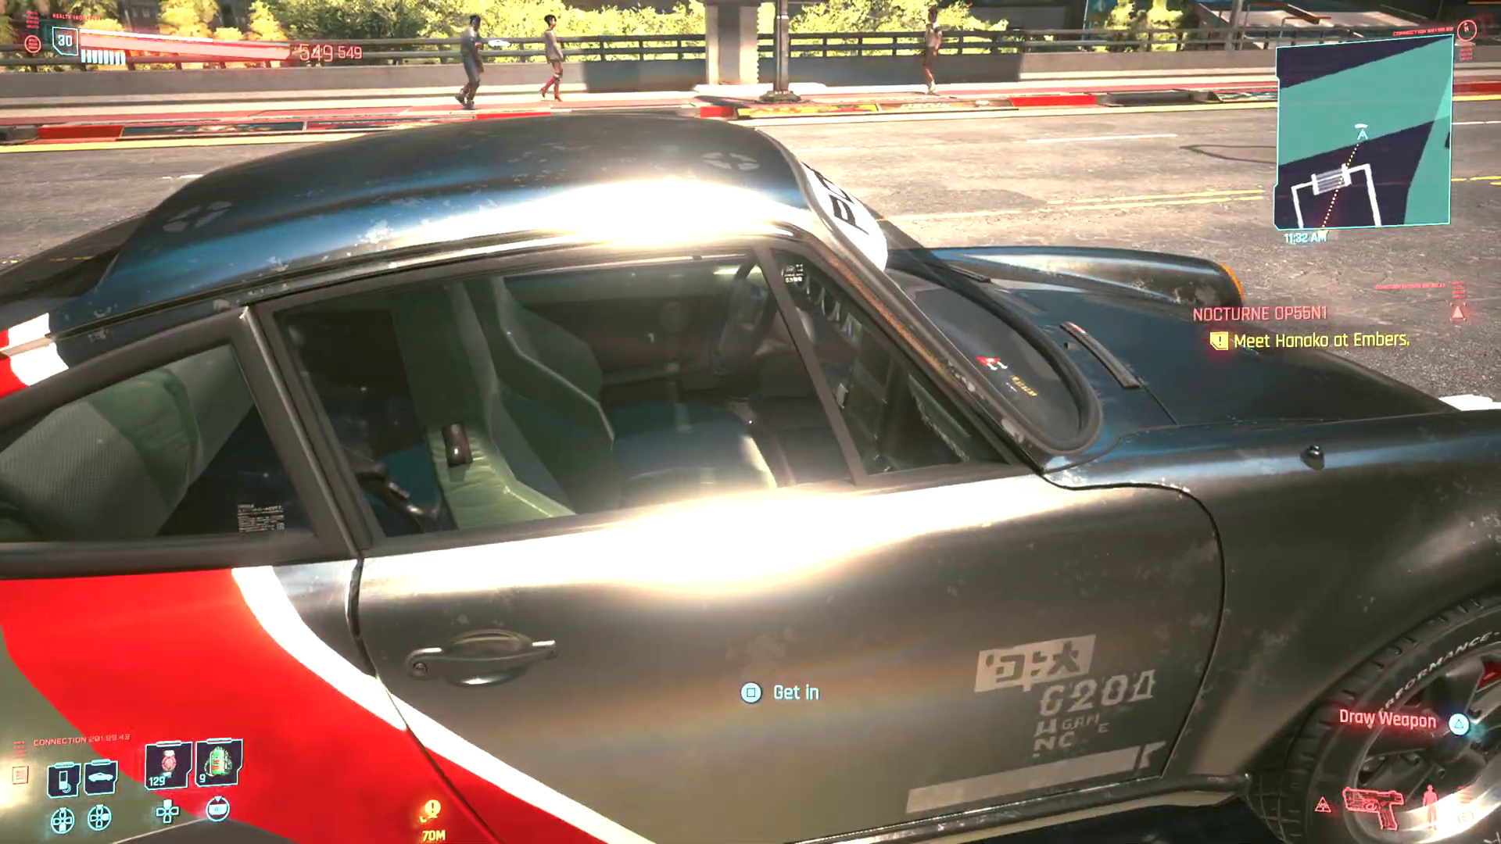
# - Get into the parked car and drive off with the camera behind the car
pyautogui.press('f')
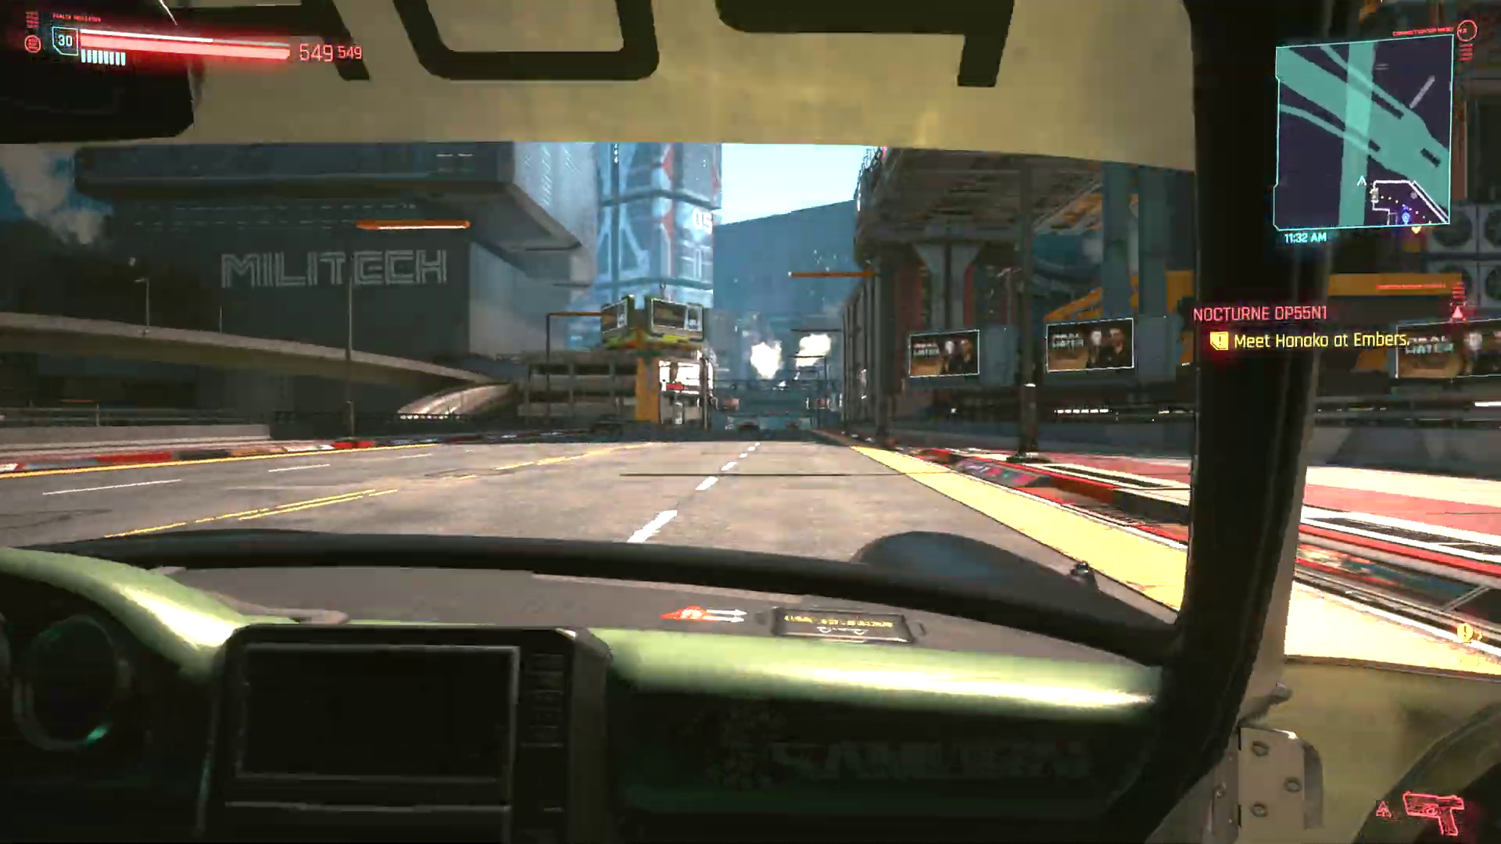
pyautogui.press('v')
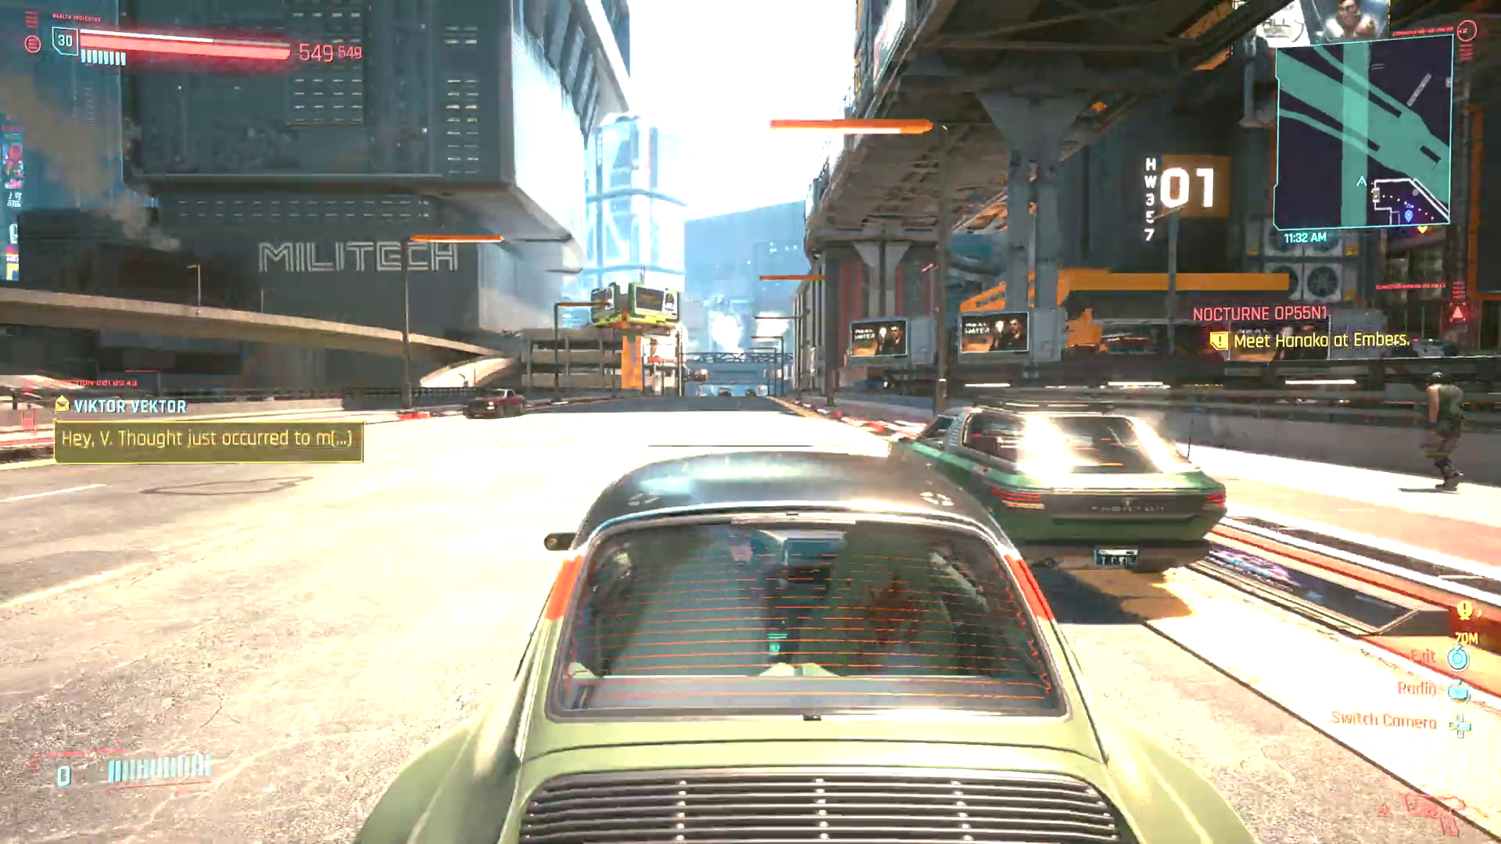
pyautogui.press('w')
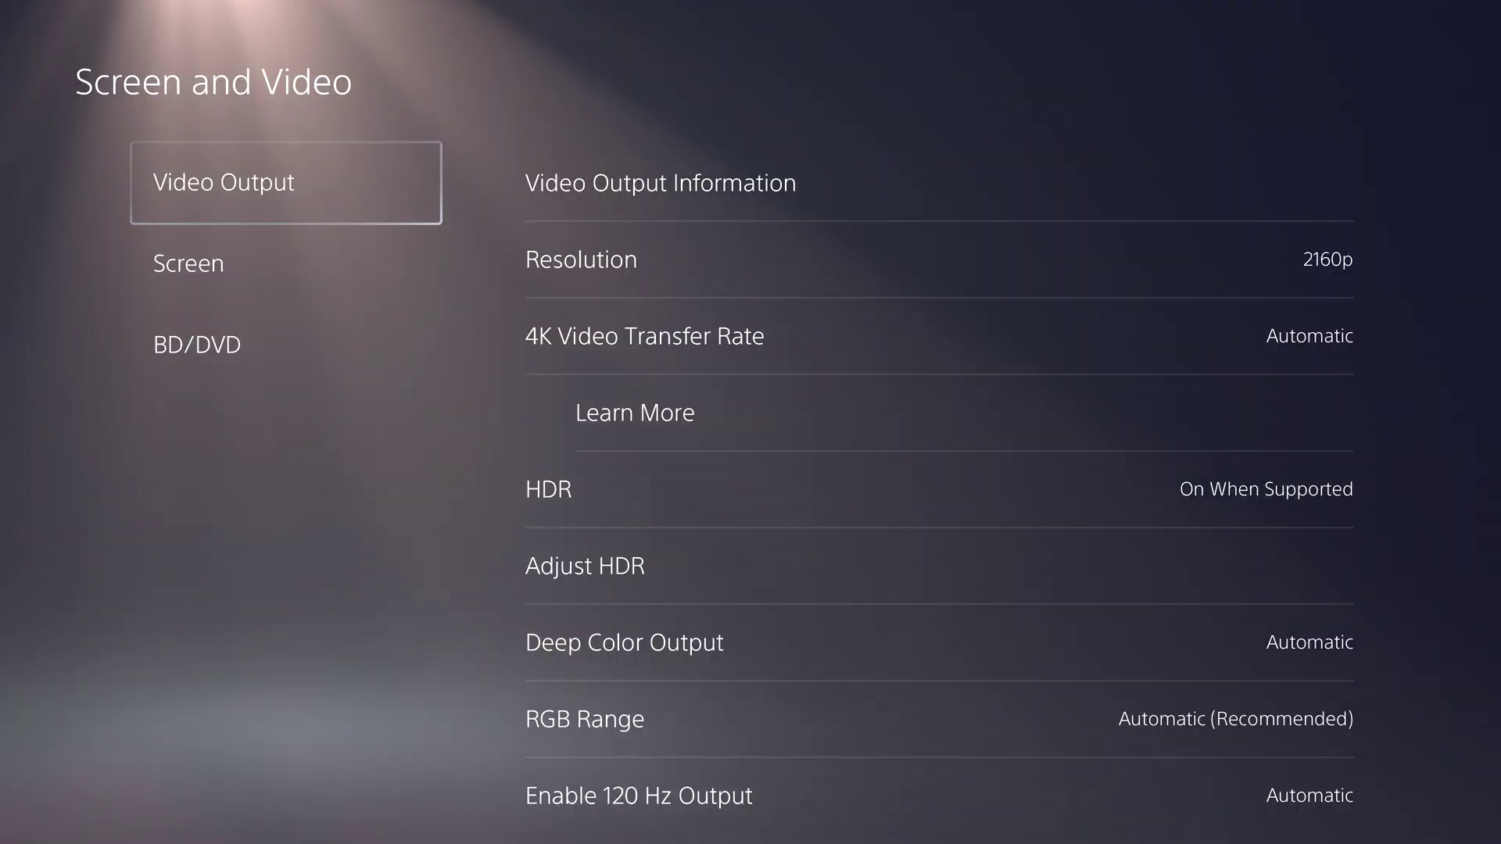
# - In the console's Screen and Video settings, set the video output's RGB Range to Limited
pyautogui.press('Right')
pyautogui.press('Down')
pyautogui.press('Down')
pyautogui.press('Down')
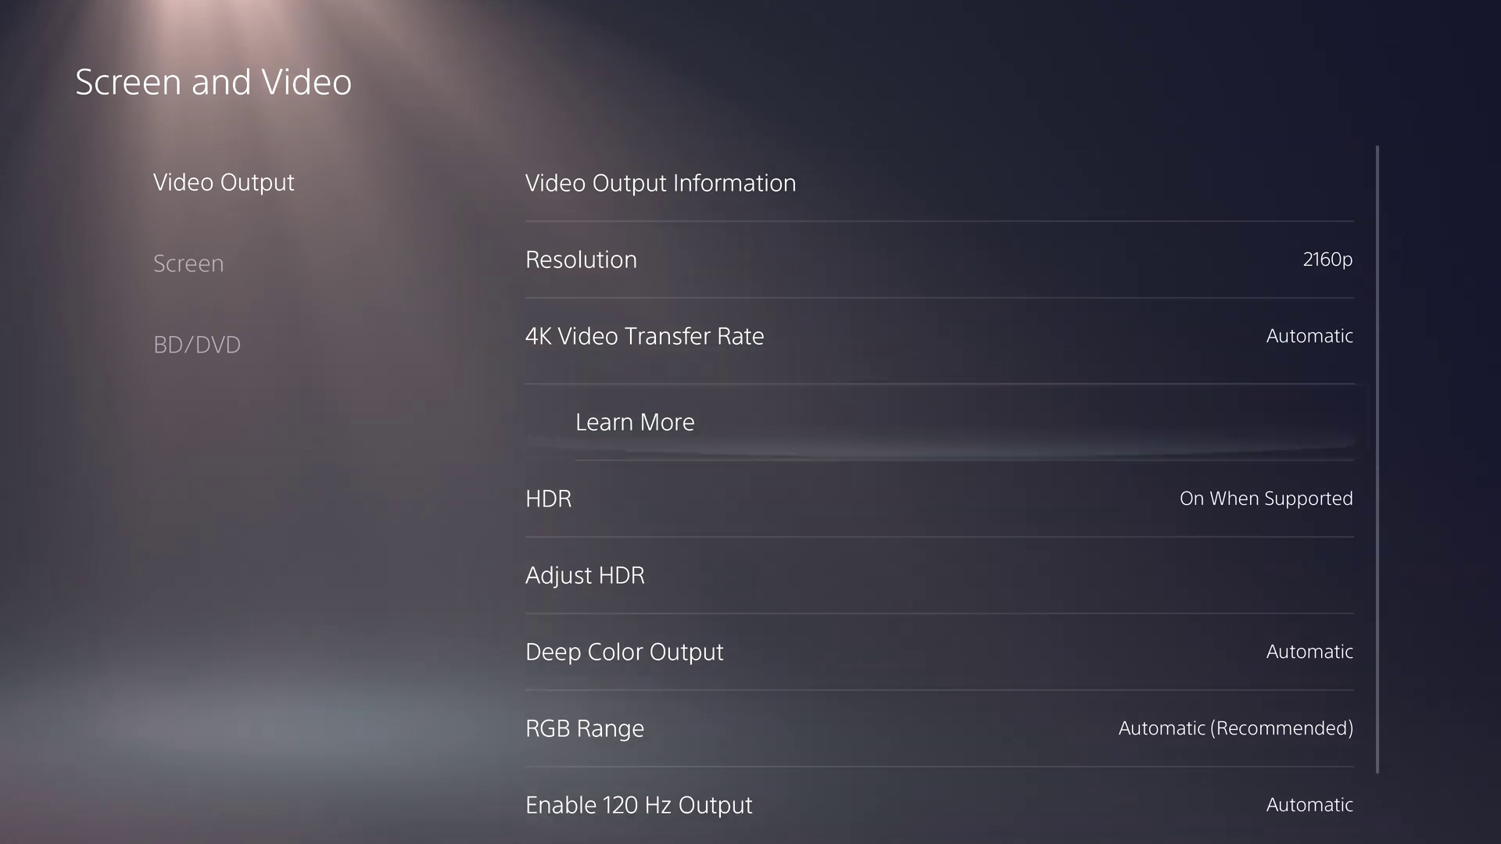
pyautogui.press('Down')
pyautogui.press('Down')
pyautogui.press('Down')
pyautogui.press('Down')
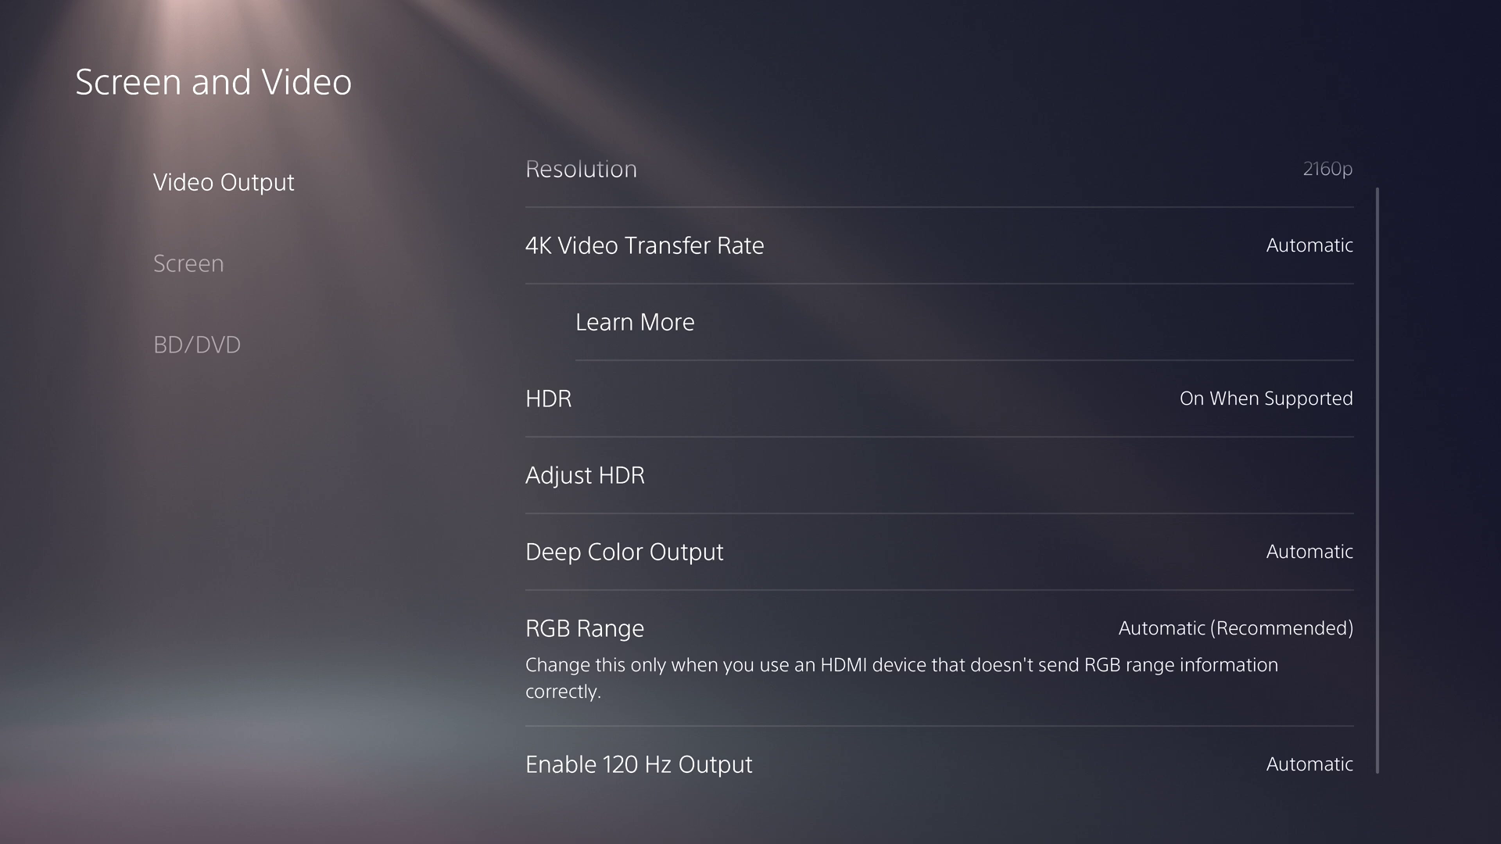
pyautogui.press('Return')
# - Switch the RGB Range to Full, to Limited and back to Automatic (Recommended)
pyautogui.press('Return')
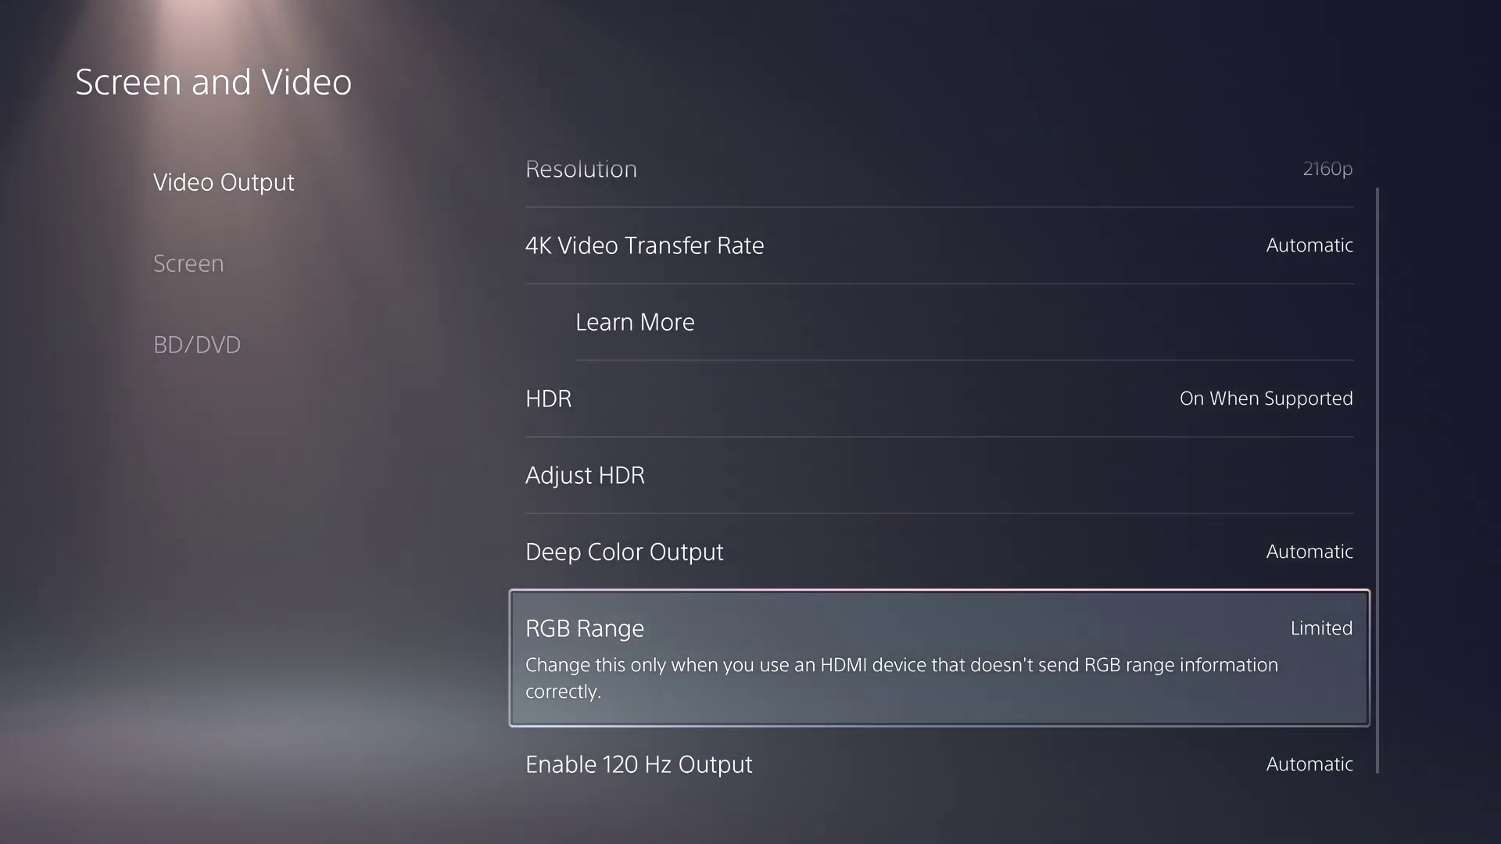
pyautogui.press('Return')
pyautogui.press('Down')
pyautogui.press('Return')
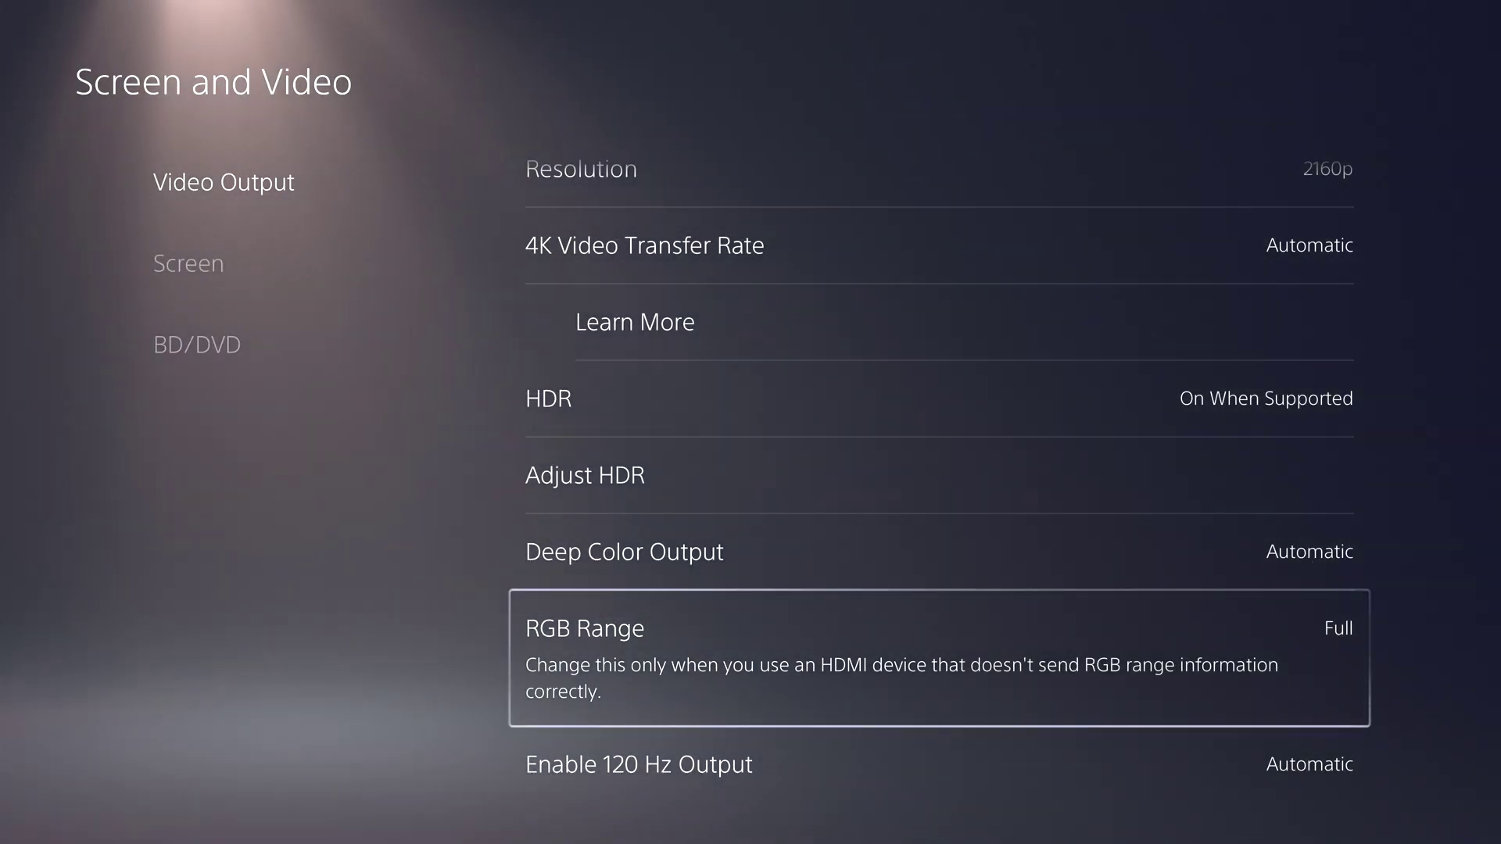
pyautogui.press('Return')
pyautogui.press('Return')
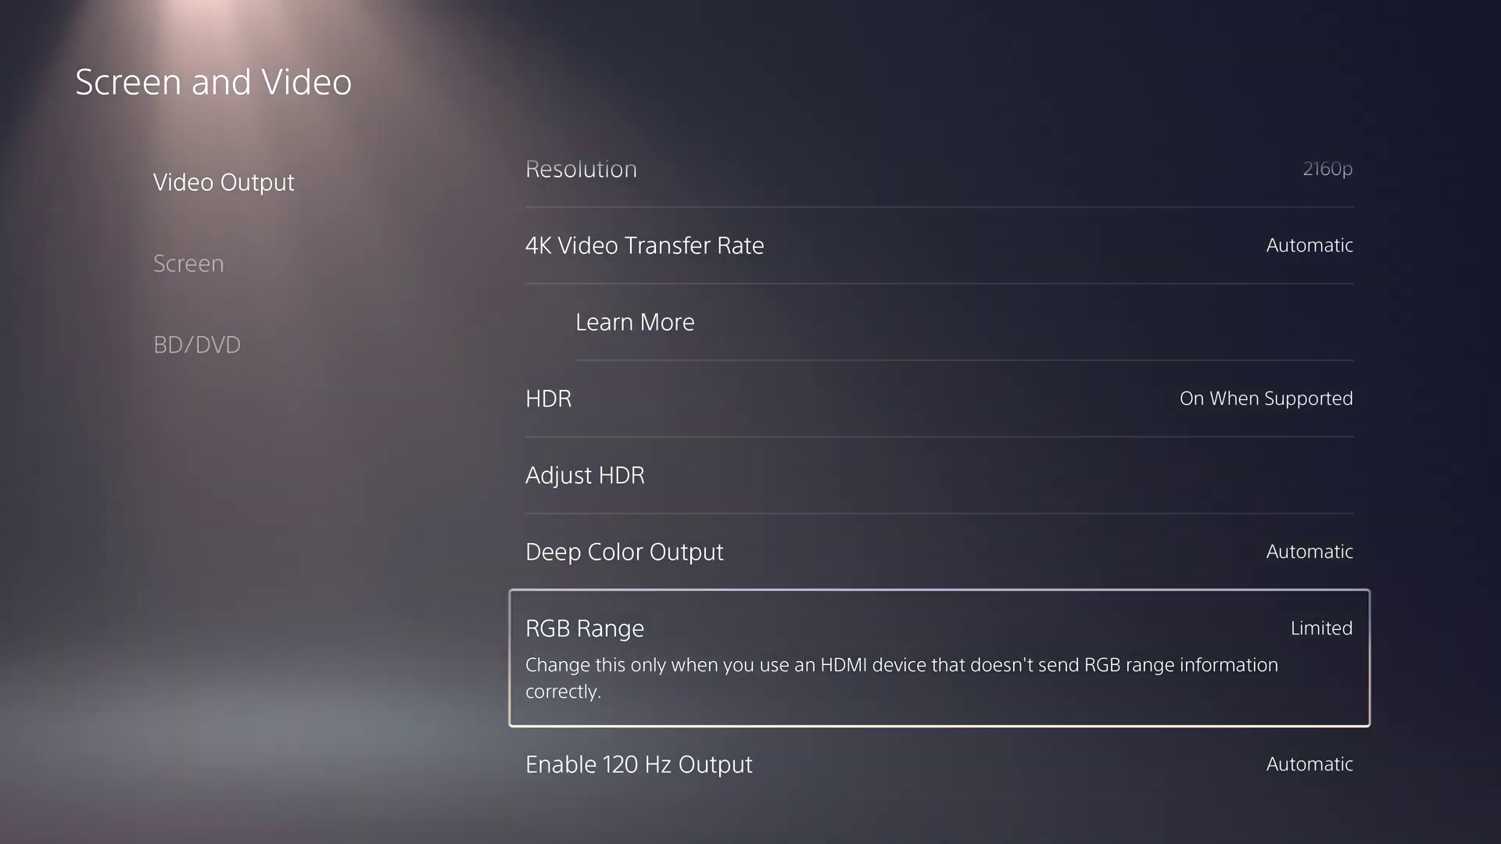
# - Change the RGB Range to Limited and from there to Full
pyautogui.press('Return')
pyautogui.press('Return')
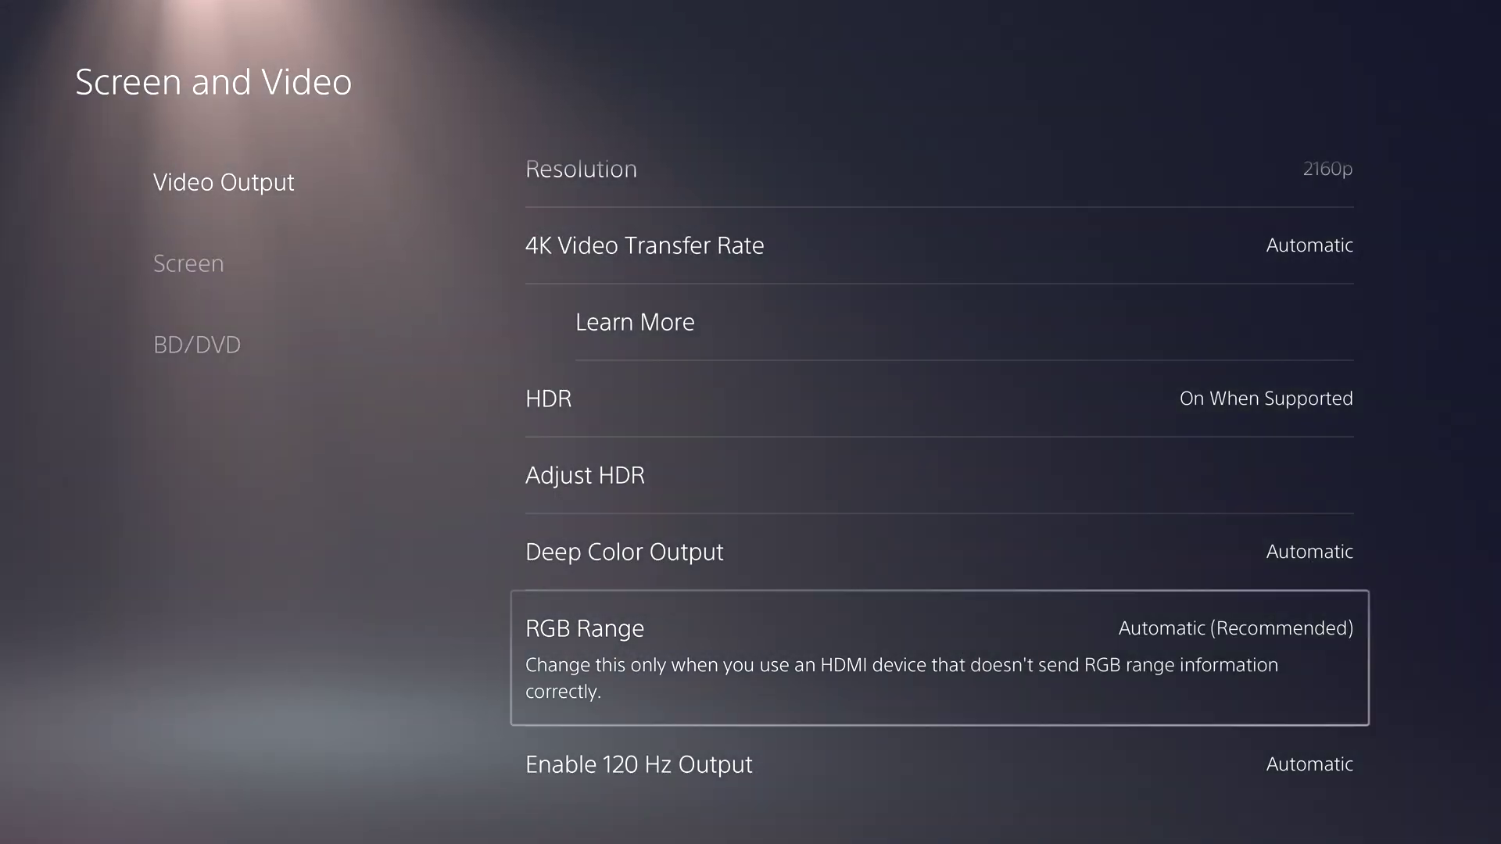
pyautogui.press('Return')
pyautogui.press('Down')
pyautogui.press('Return')
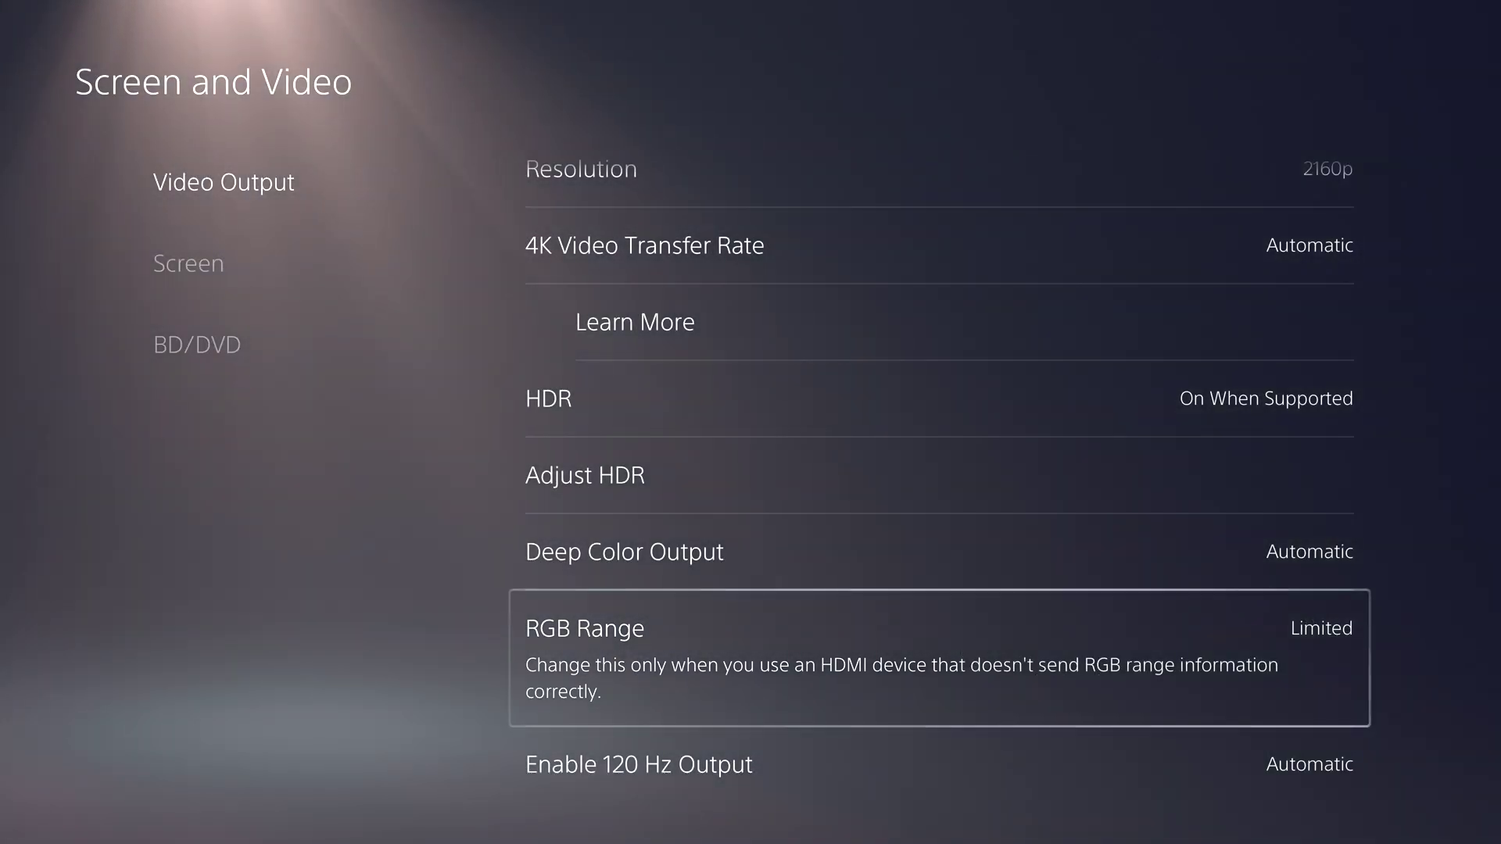
# - Change the RGB Range to Limited and return it to Automatic (Recommended)
pyautogui.press('Return')
pyautogui.press('Return')
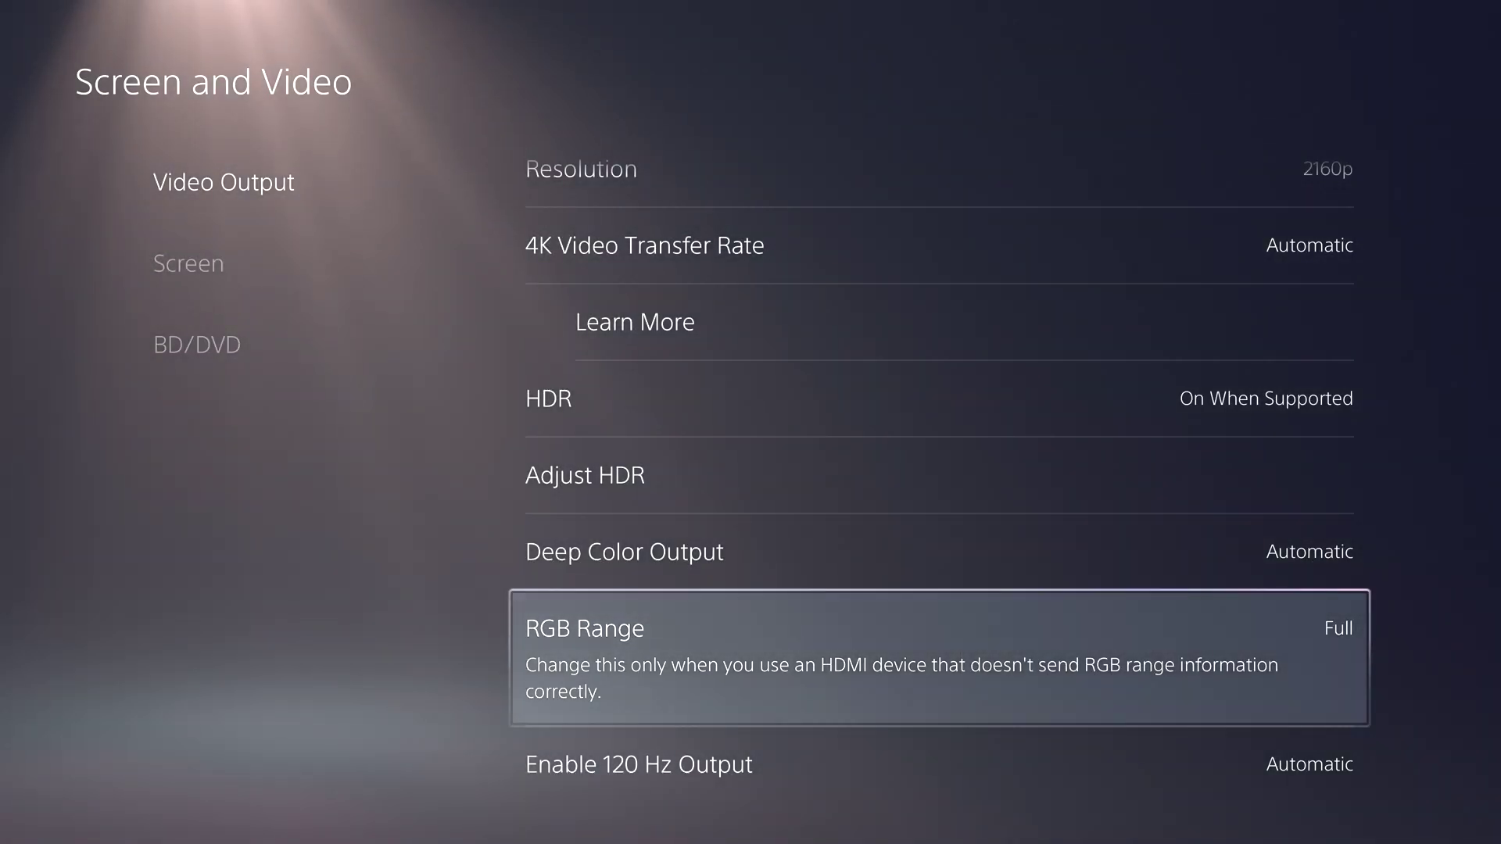
pyautogui.press('Return')
pyautogui.press('Up')
pyautogui.press('Return')
pyautogui.press('Return')
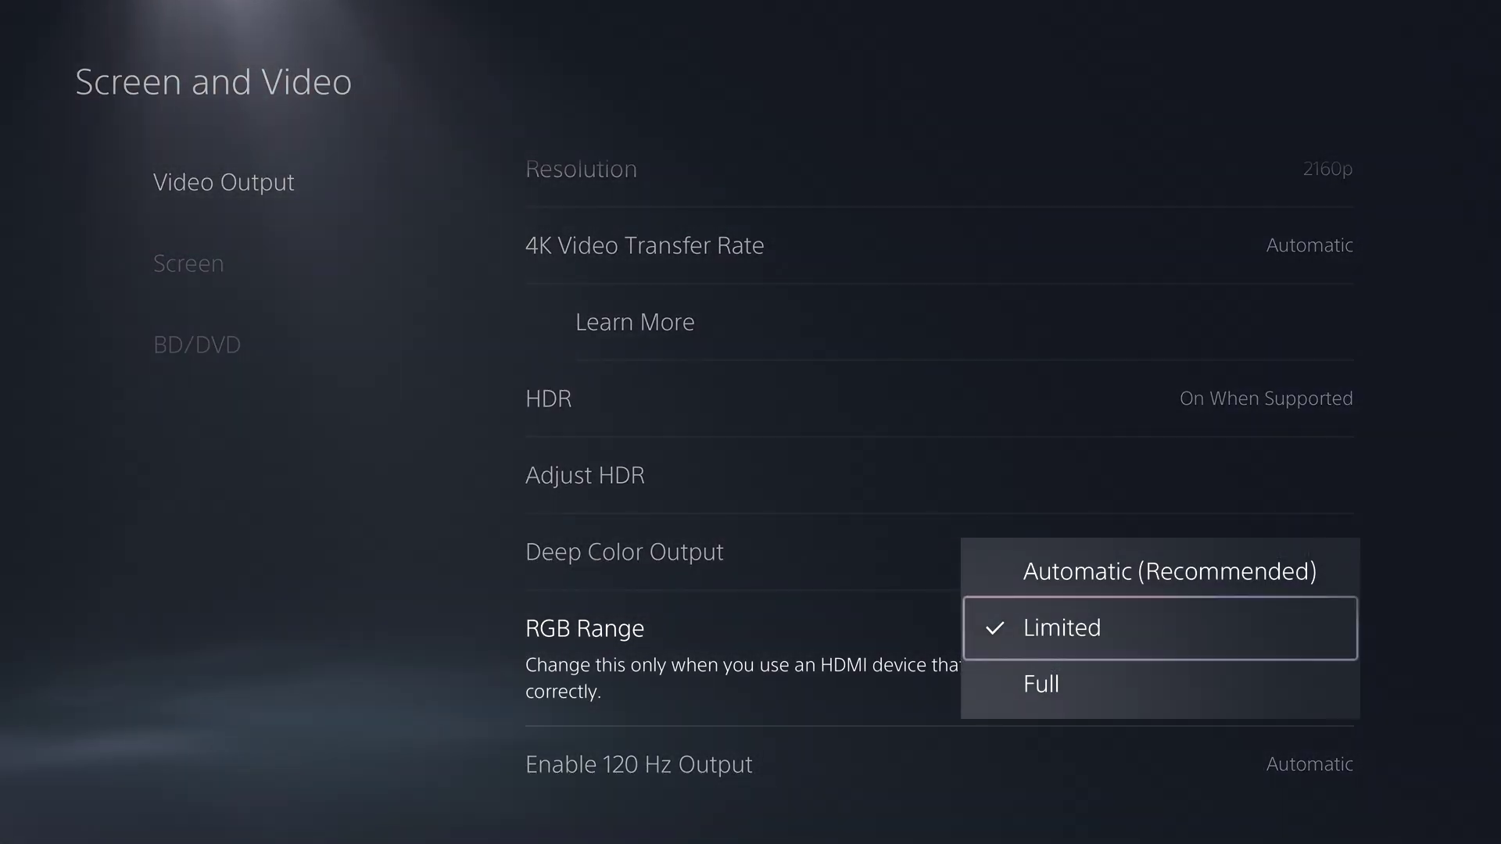
pyautogui.press('Up')
pyautogui.press('Return')
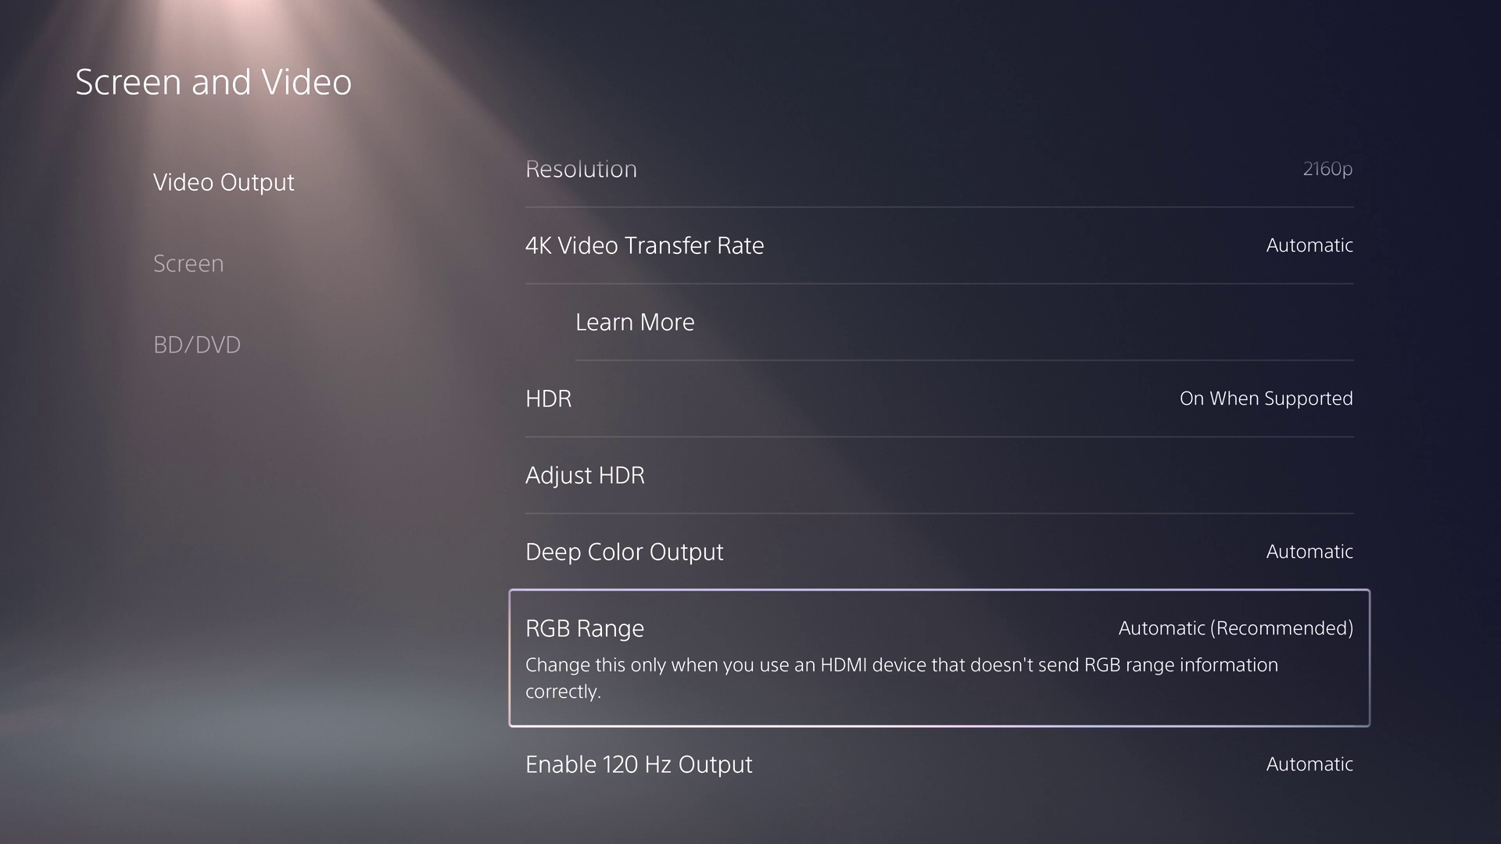
pyautogui.press('Escape')
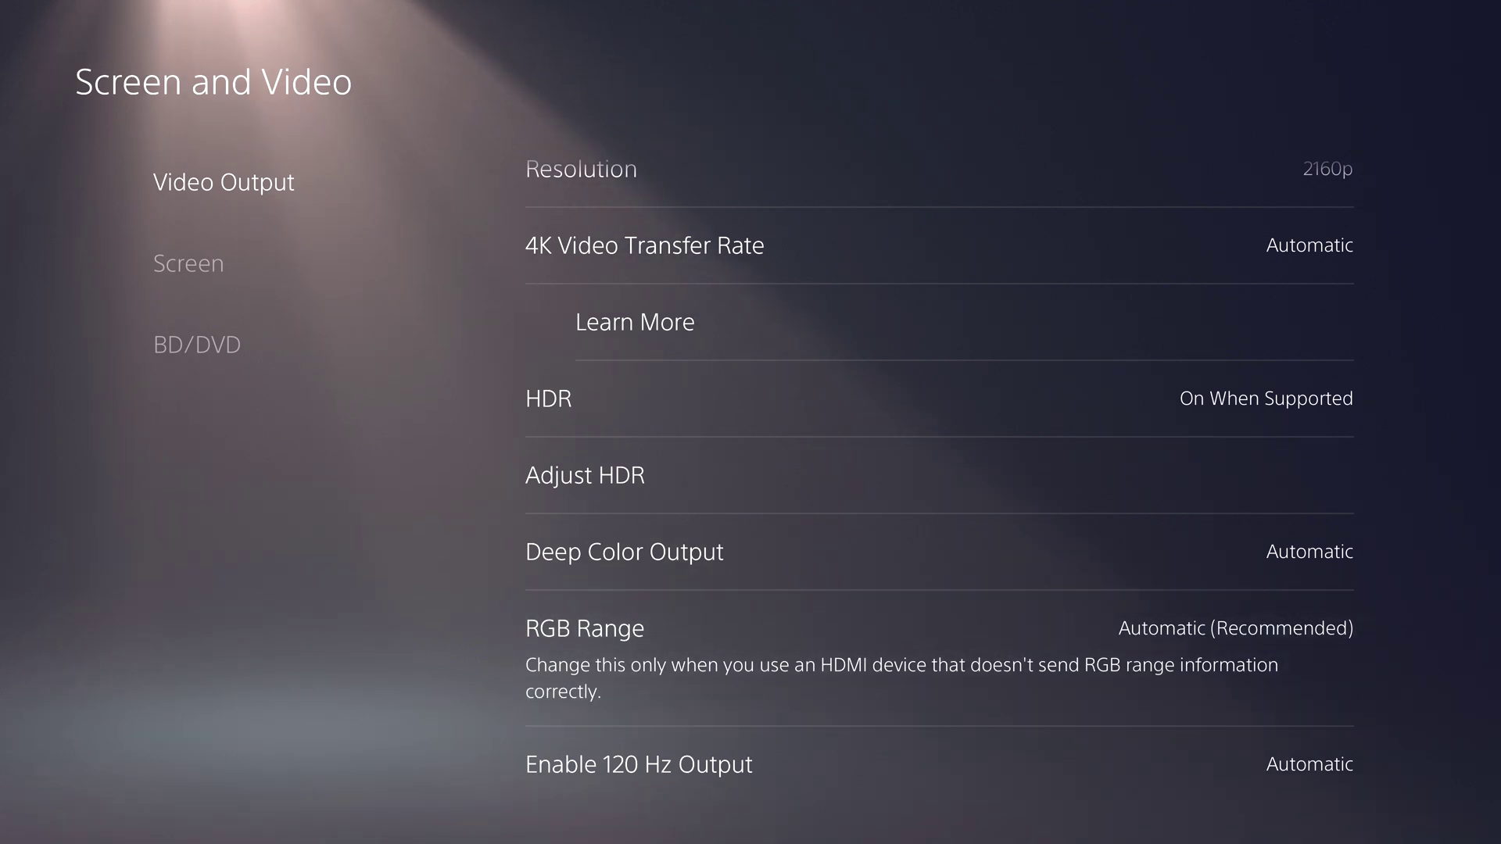
# - Set the RGB Range to Limited
pyautogui.press('Return')
pyautogui.press('Down')
pyautogui.press('Return')
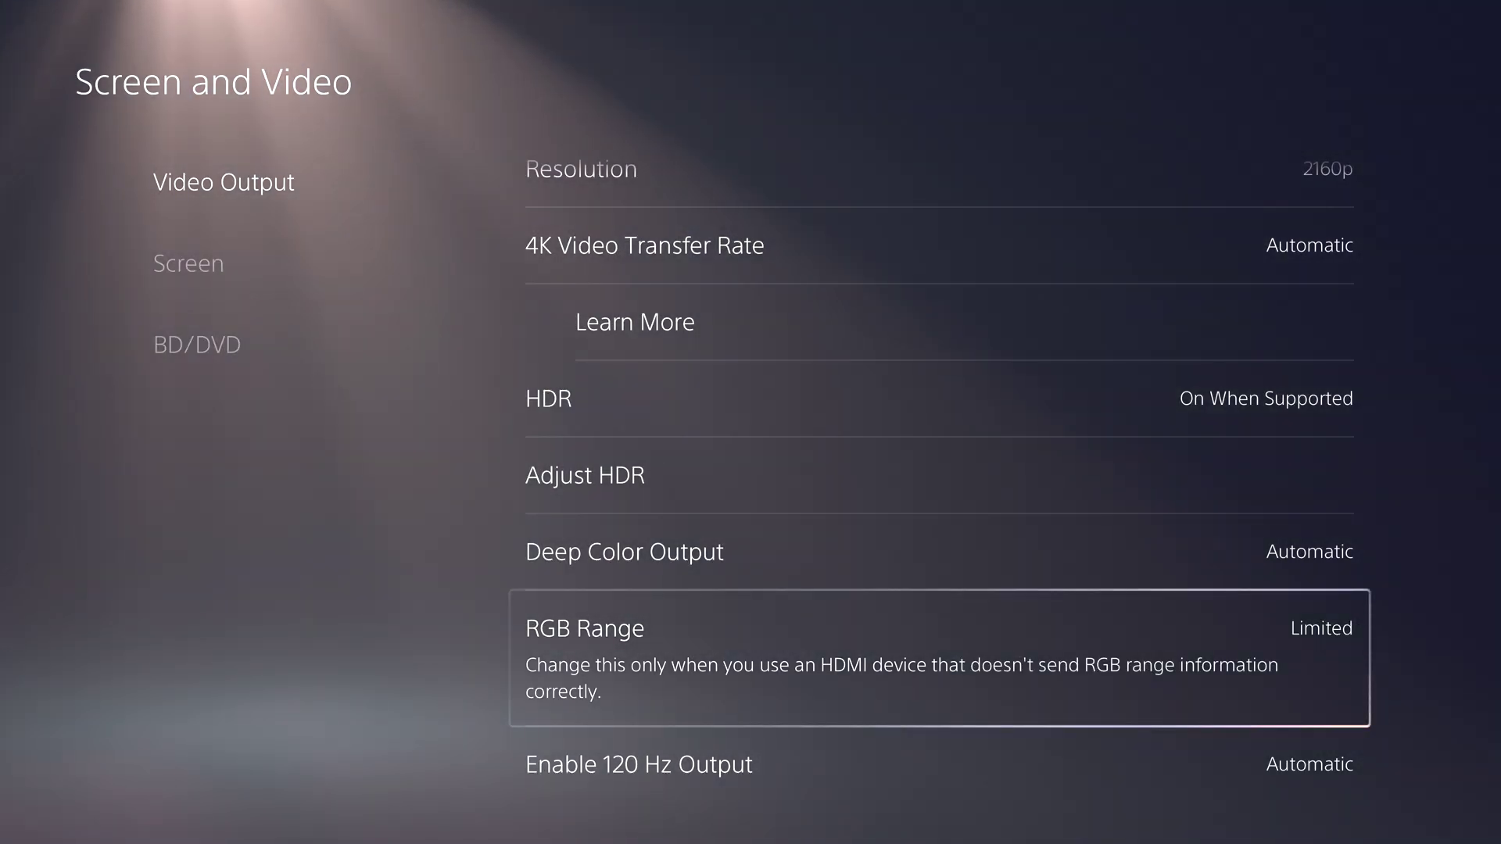
pyautogui.press('Down')
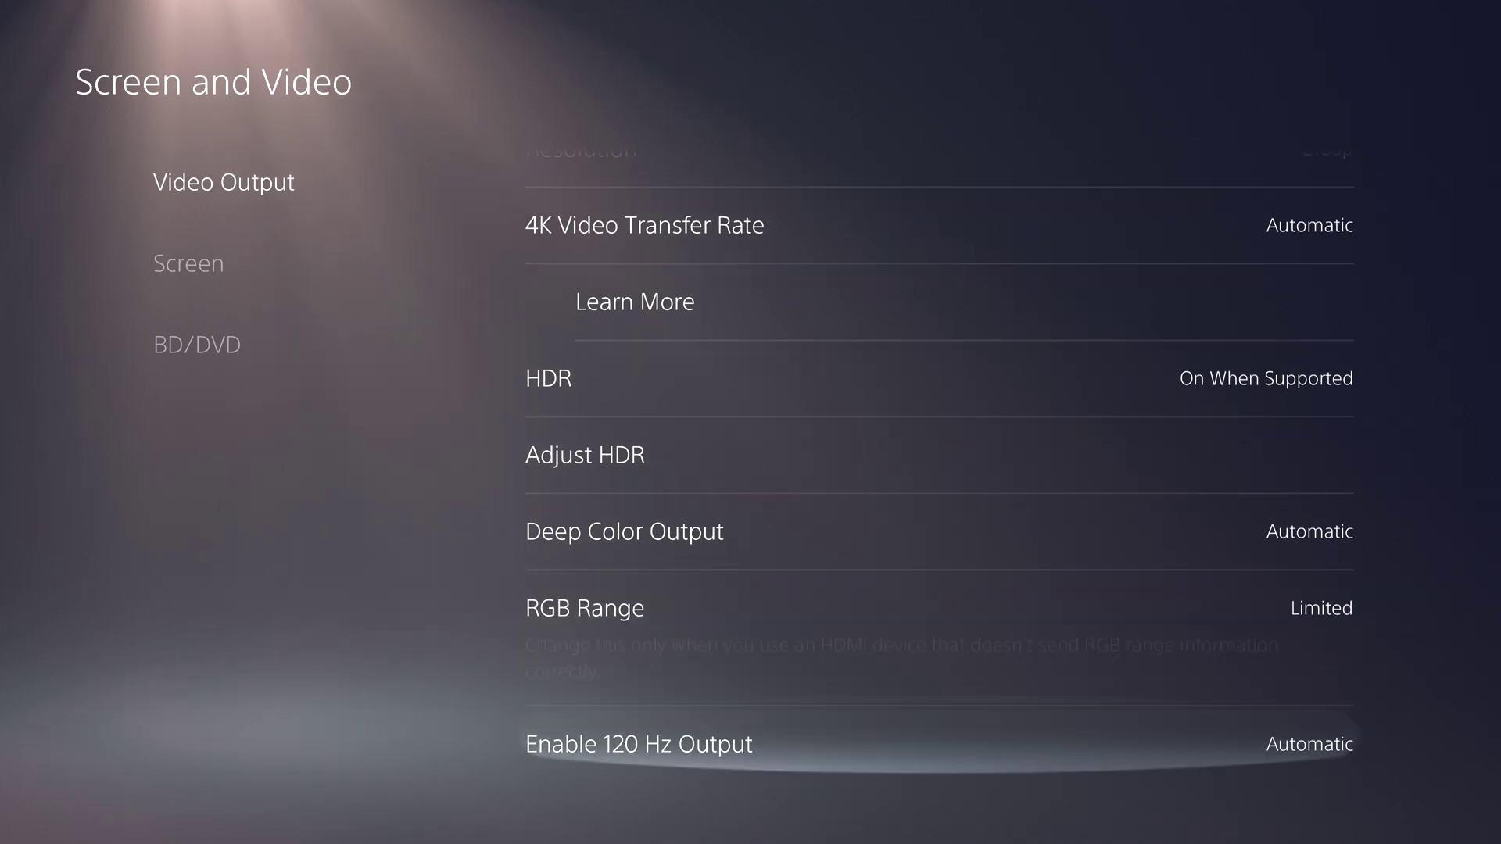
pyautogui.press('Up')
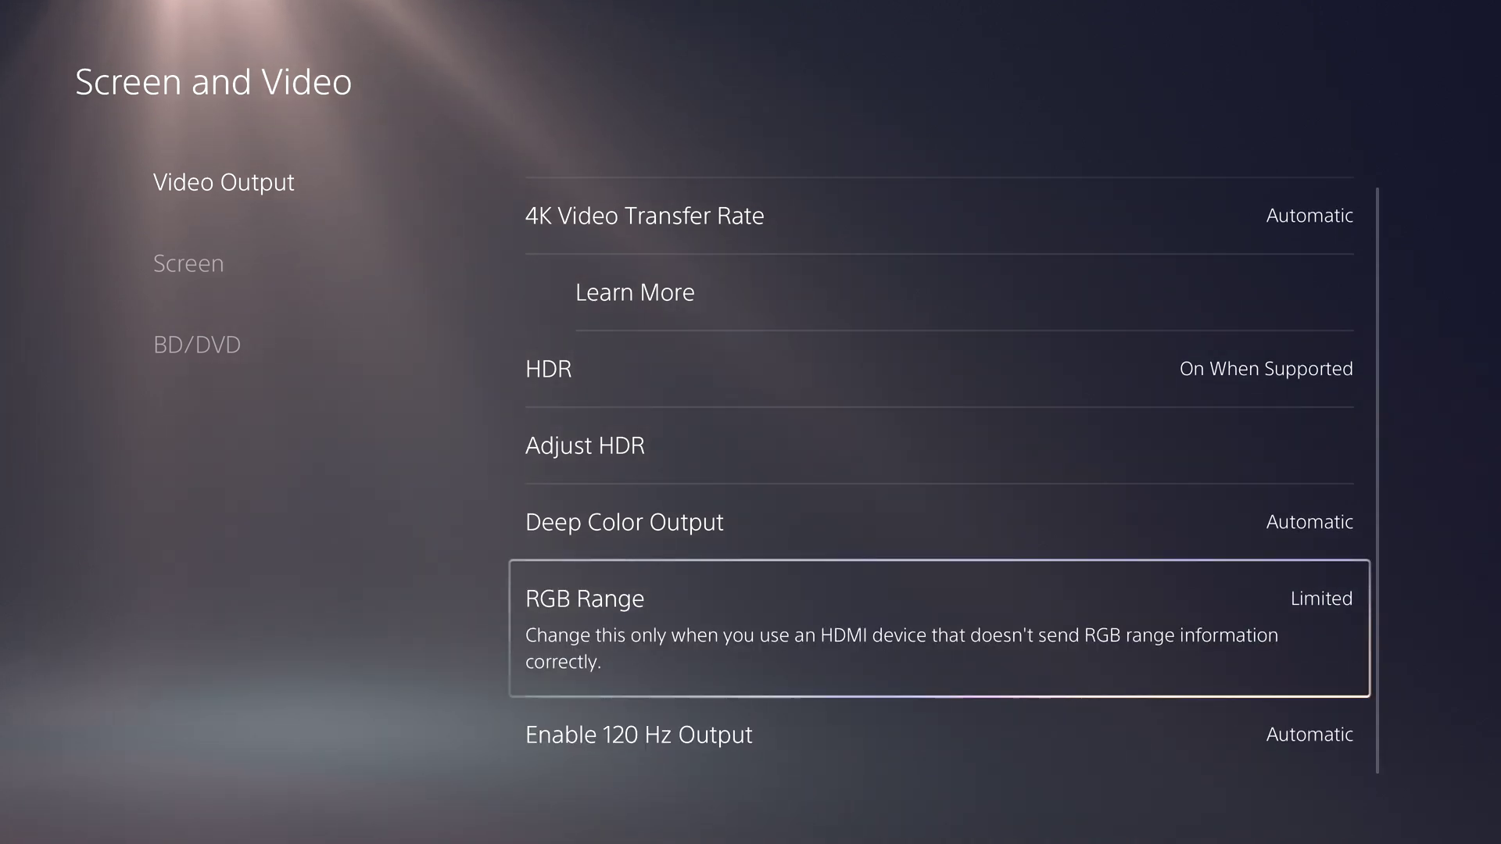
# - Set the RGB Range of the video output to Full
pyautogui.press('Return')
pyautogui.press('Up')
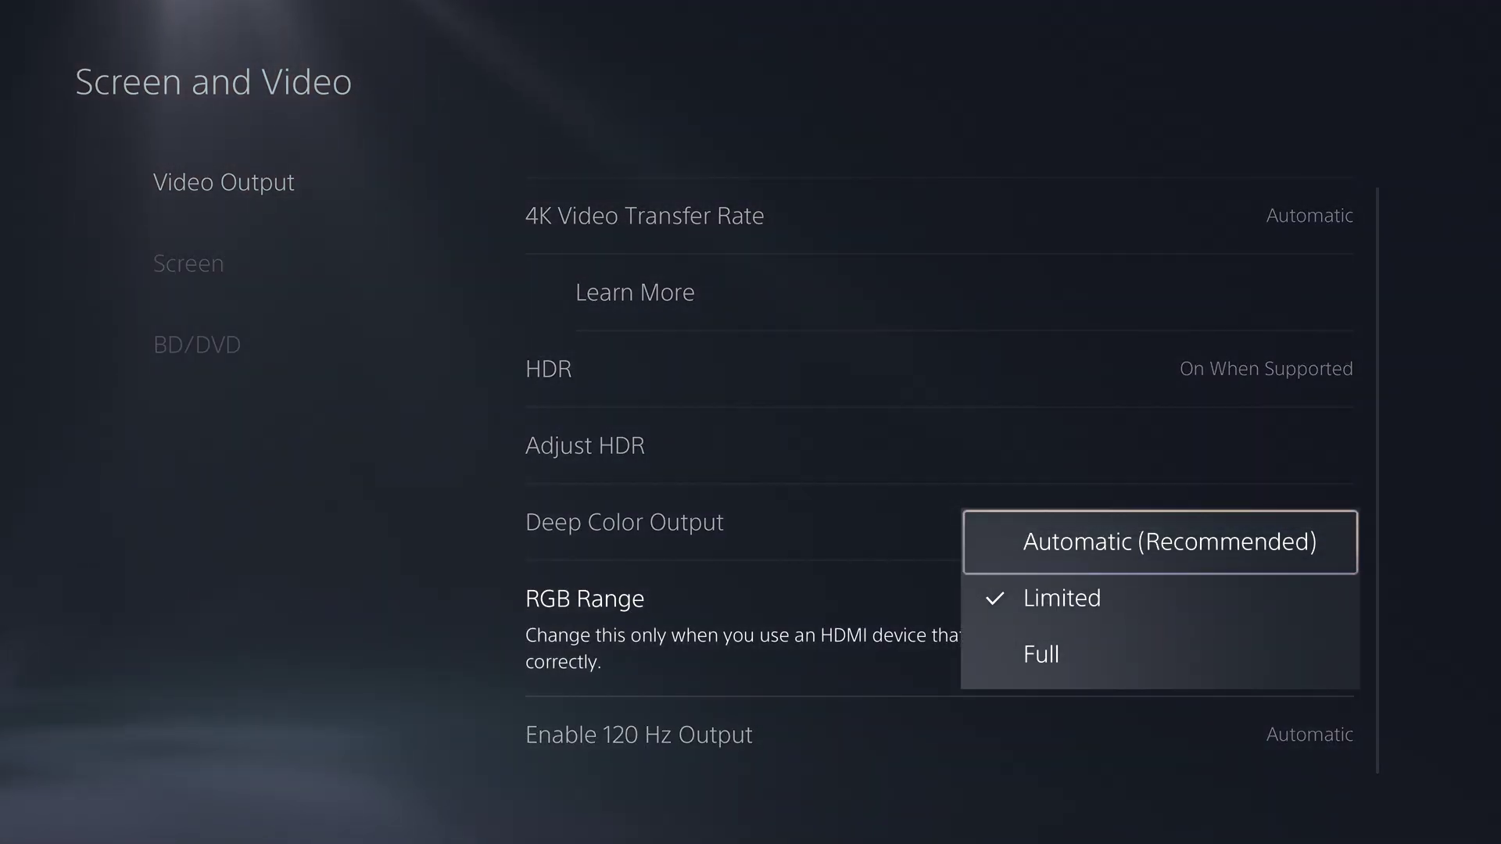
pyautogui.press('Down')
pyautogui.press('Down')
pyautogui.press('Return')
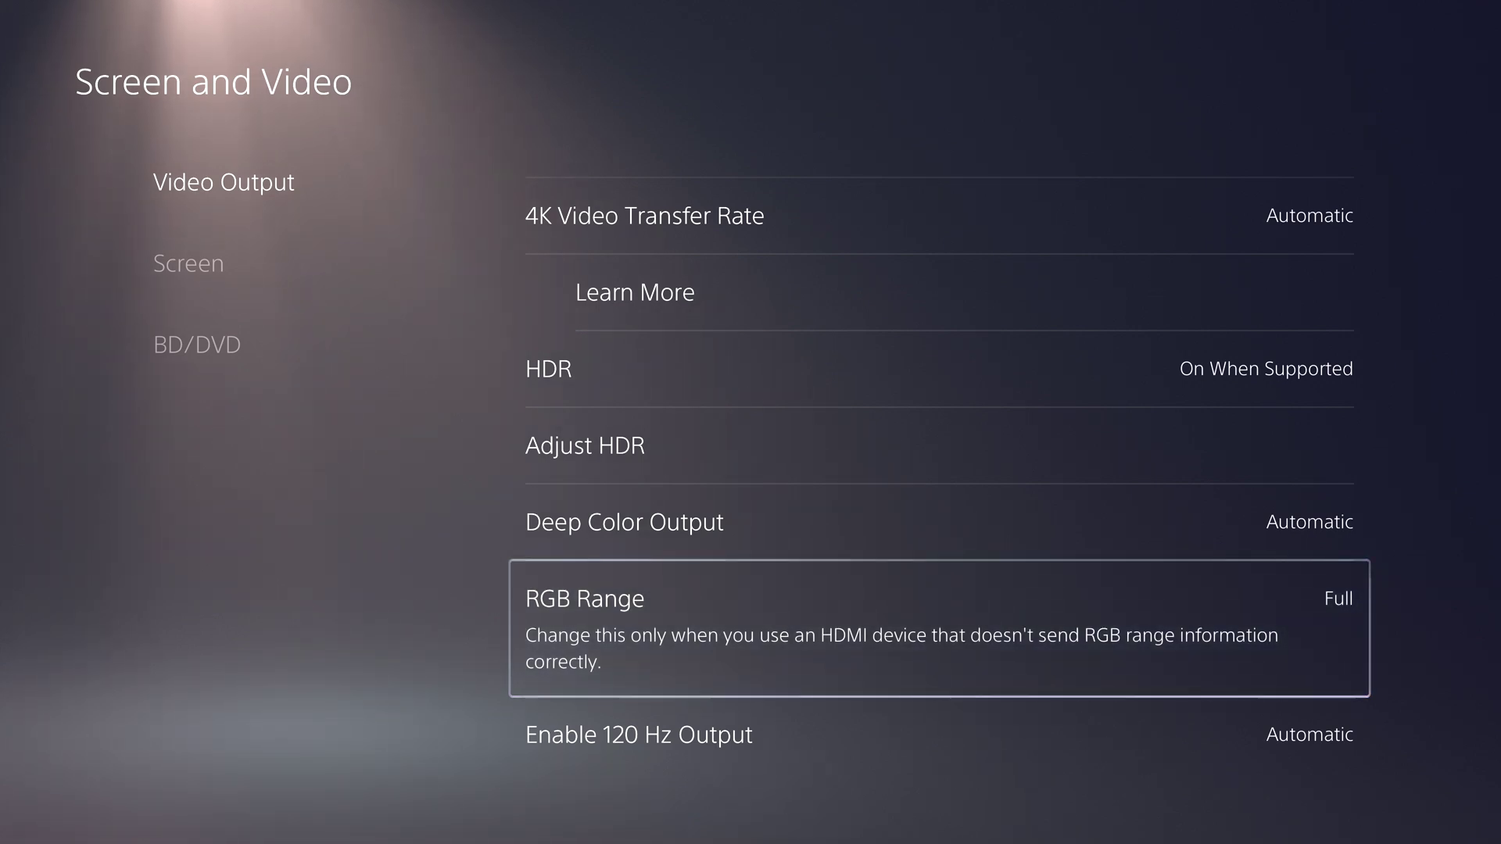
# - Open the Video Output Information
pyautogui.press('Up')
pyautogui.press('Up')
pyautogui.press('Up')
pyautogui.press('Up')
pyautogui.press('Up')
pyautogui.press('Up')
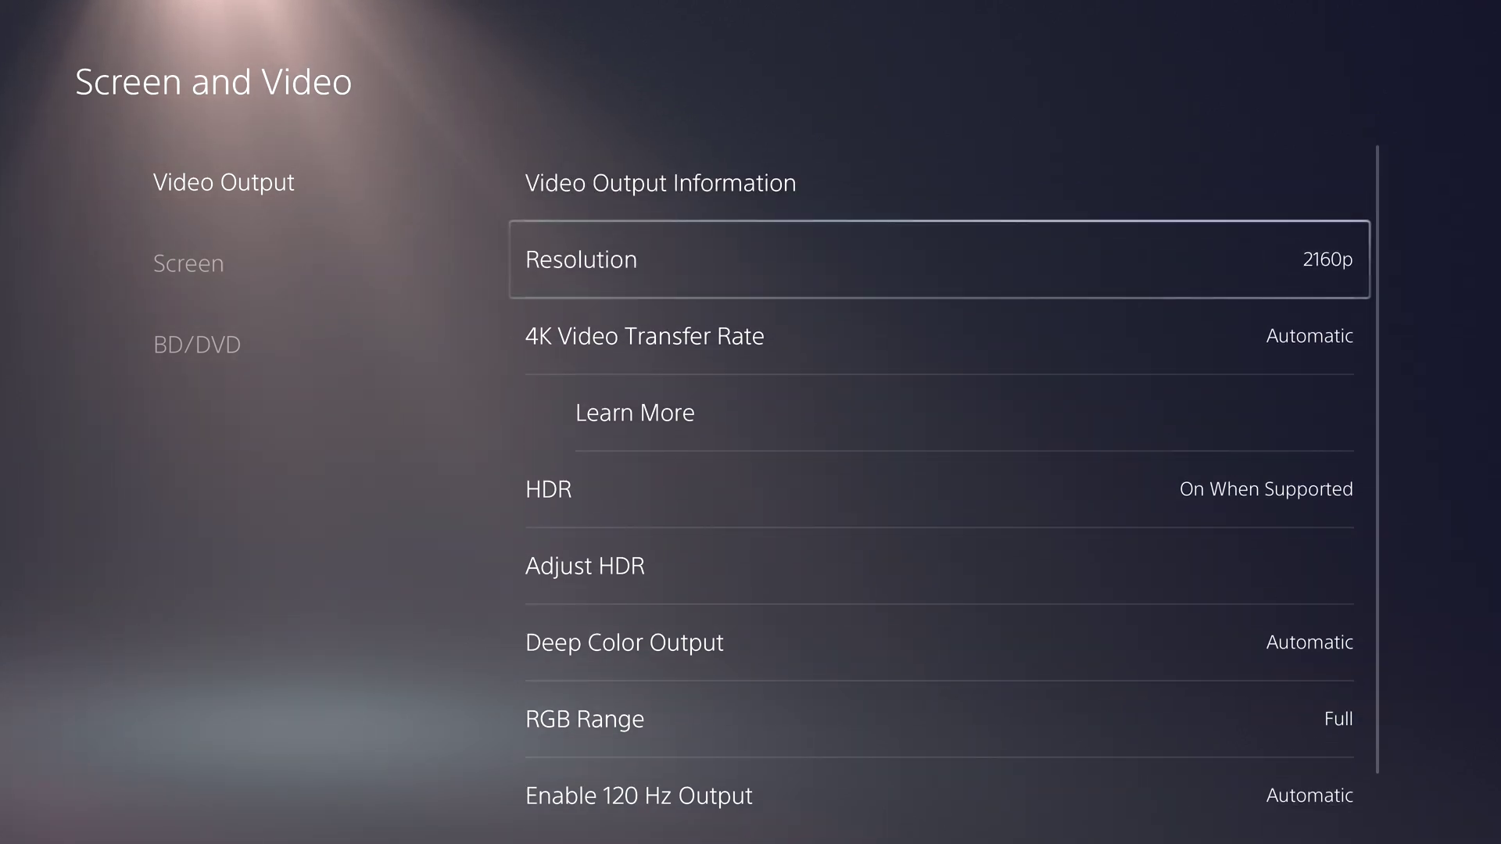
pyautogui.press('Up')
pyautogui.press('Return')
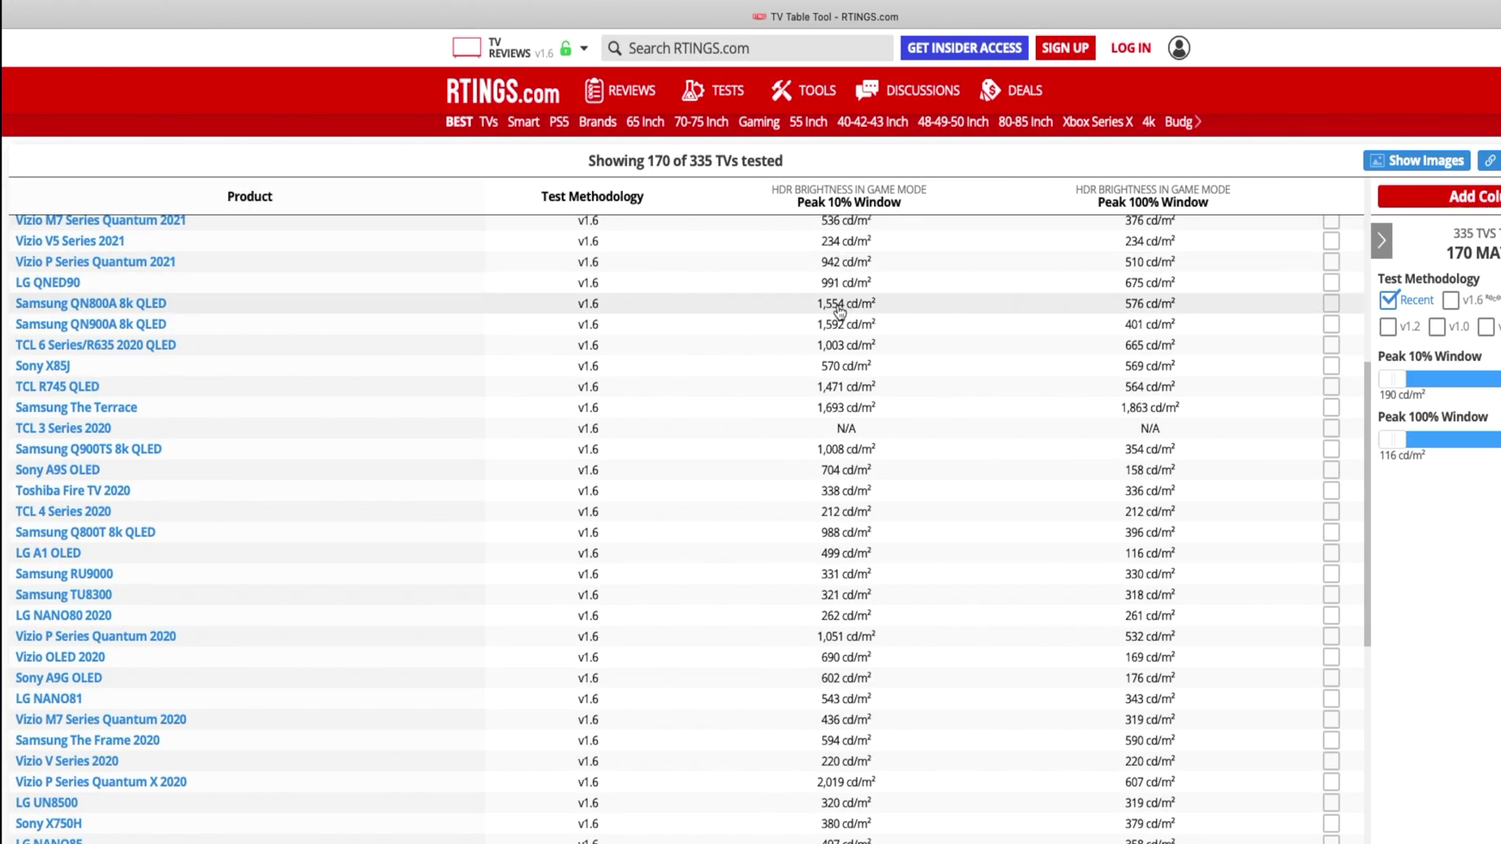
# - On RTINGS.com, look through the TV table's peak 10% and 100% window HDR brightness in game mode
pyautogui.scroll(-5, 839, 313)
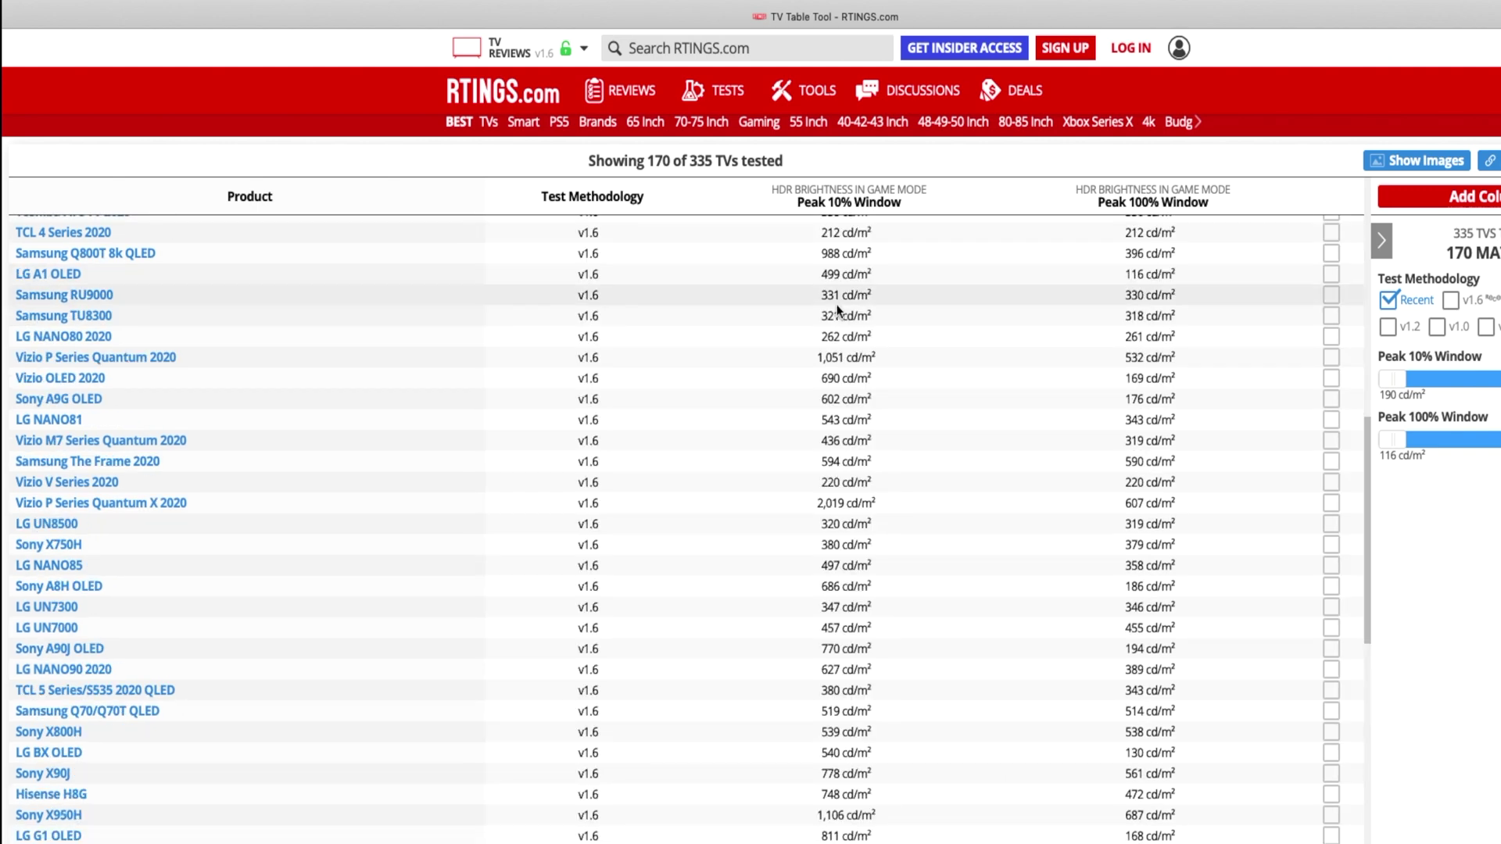
pyautogui.scroll(-3, 837, 310)
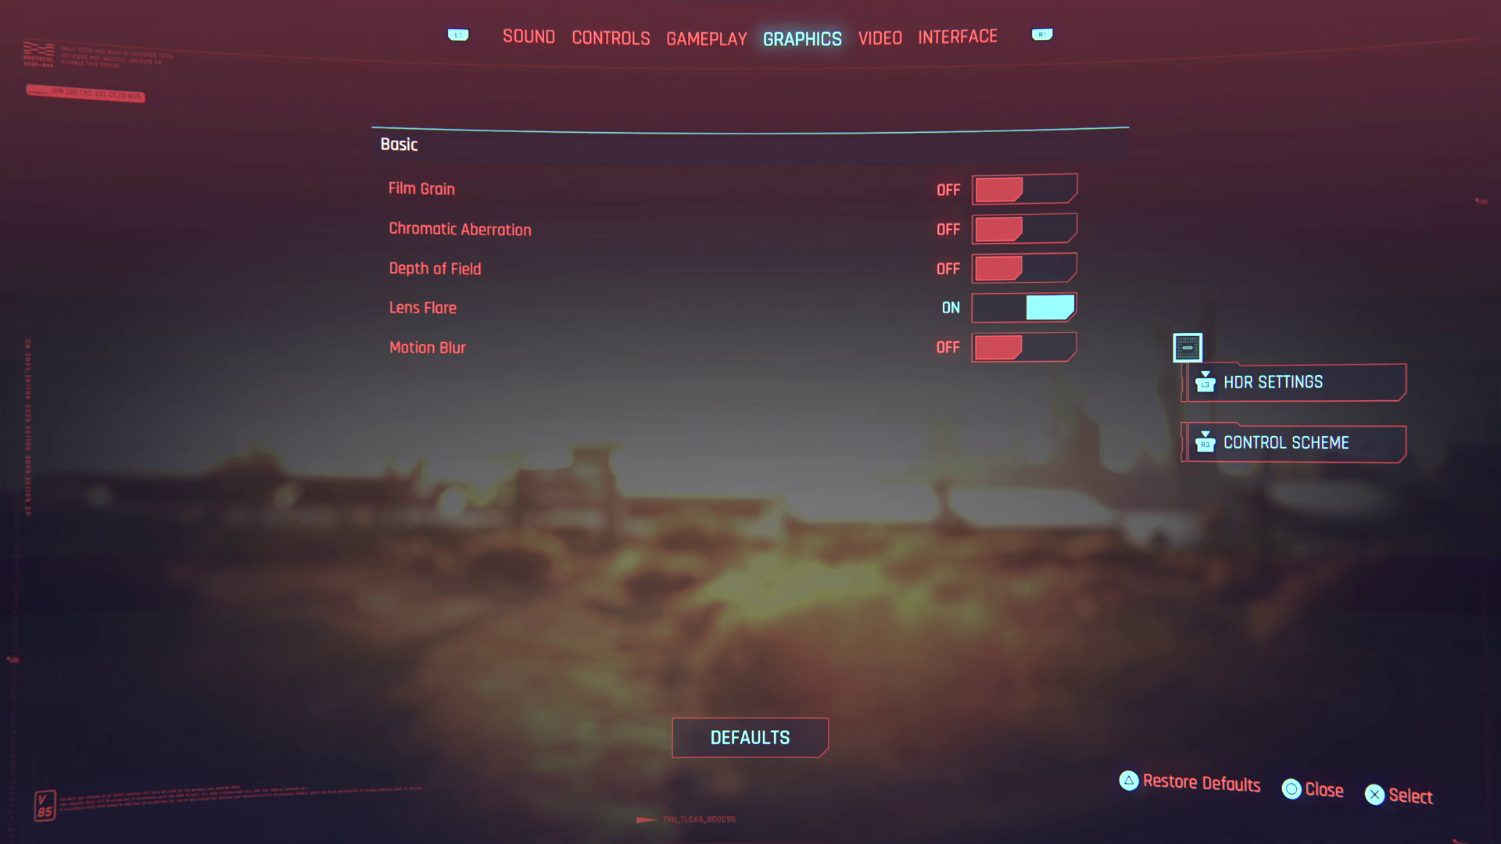
# - In Cyberpunk 2077's HDR settings, lower the Tone-Mapping Midpoint to 0.50 and return to the game
pyautogui.click(1196, 381)
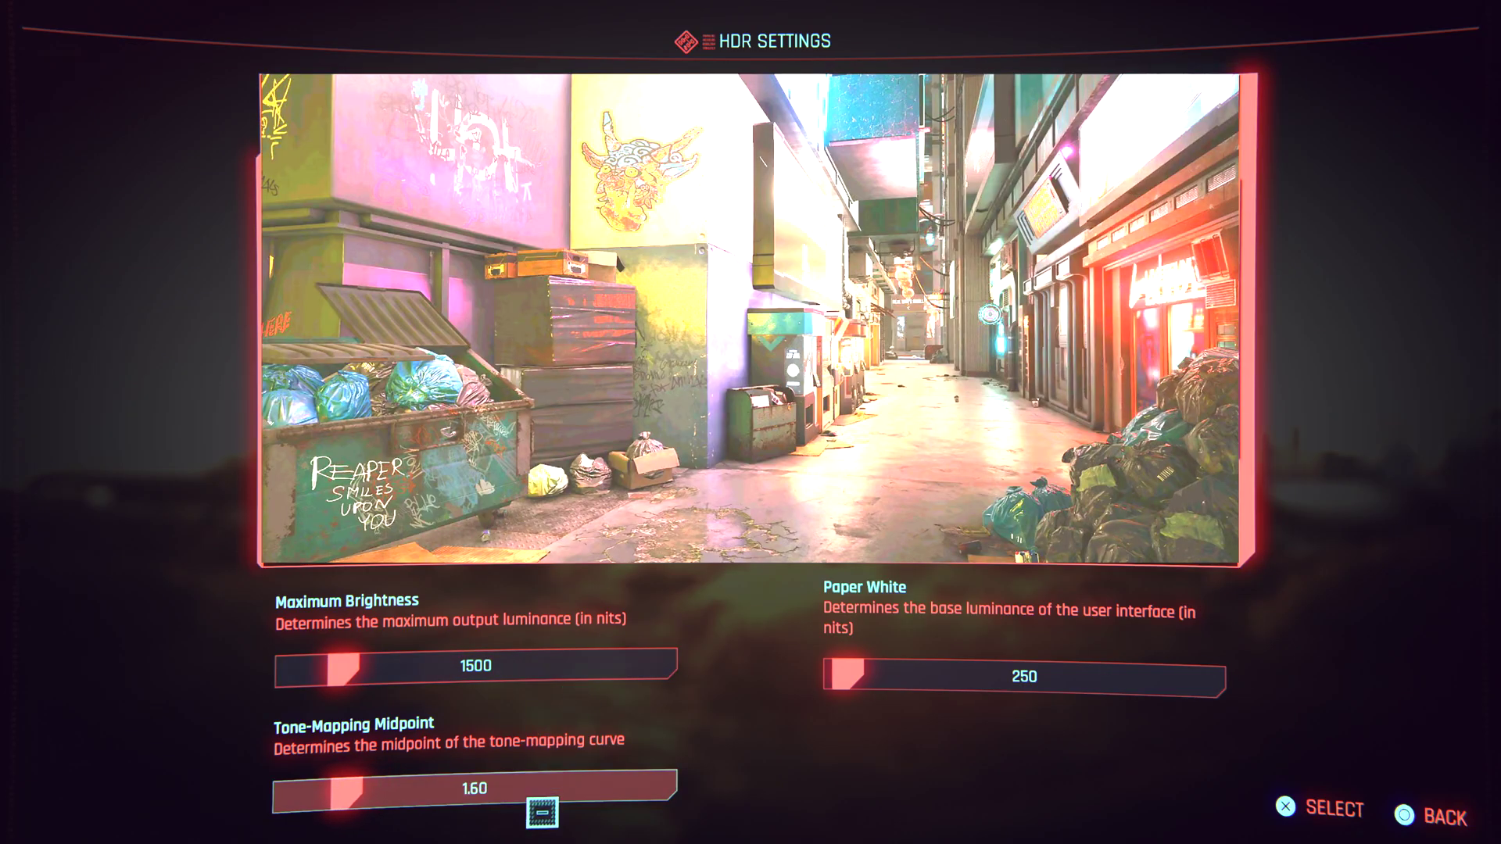
pyautogui.press('Left')
pyautogui.press('Left')
pyautogui.press('Left')
pyautogui.press('Left')
pyautogui.press('Left')
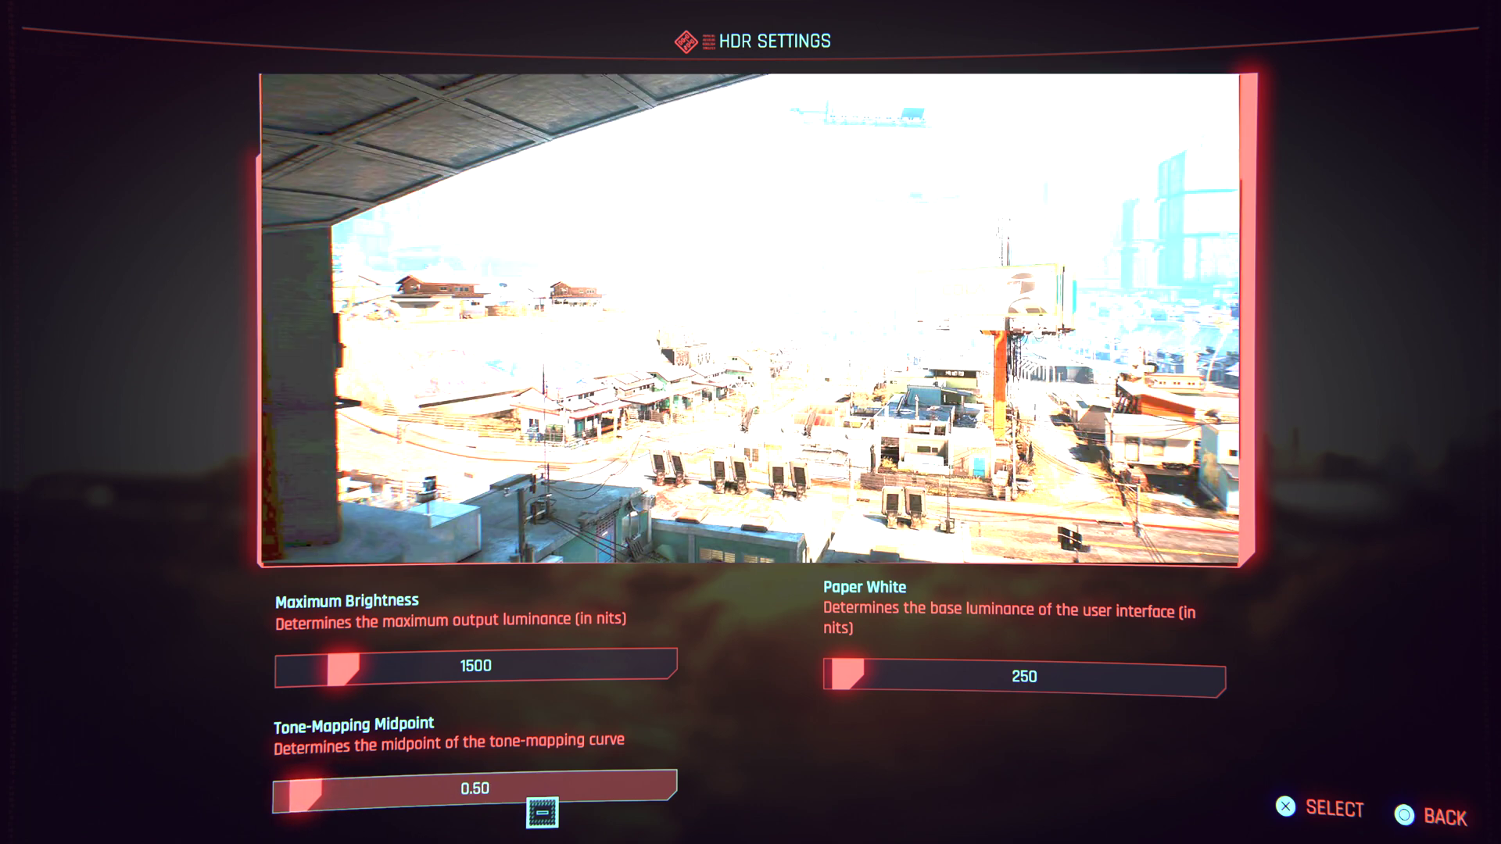
pyautogui.press('Escape')
pyautogui.press('Escape')
pyautogui.press('Escape')
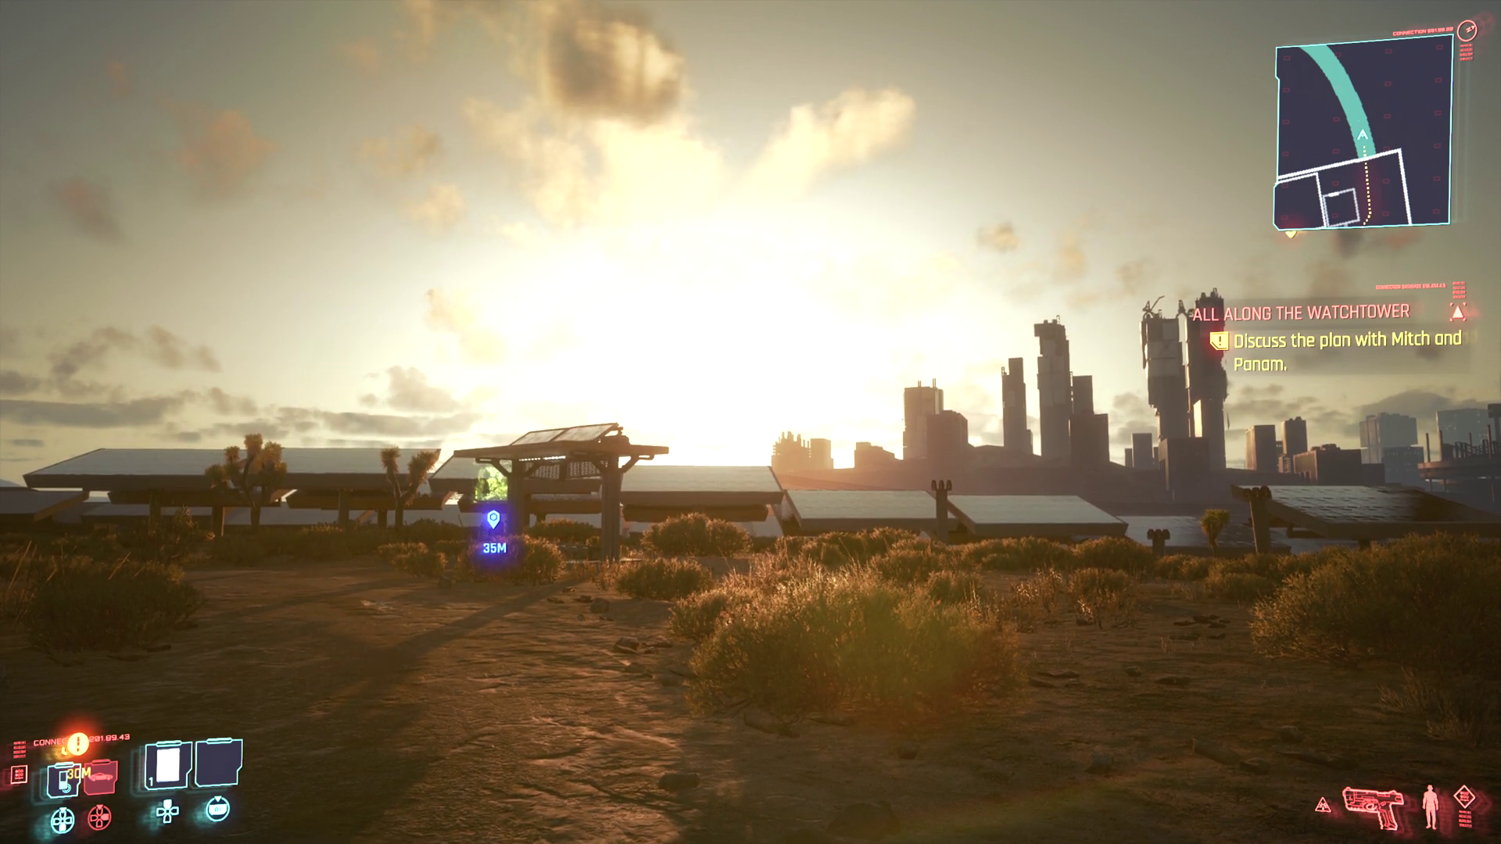
# - Reopen the game's HDR settings and set the Tone-Mapping Midpoint to 1
pyautogui.press('Escape')
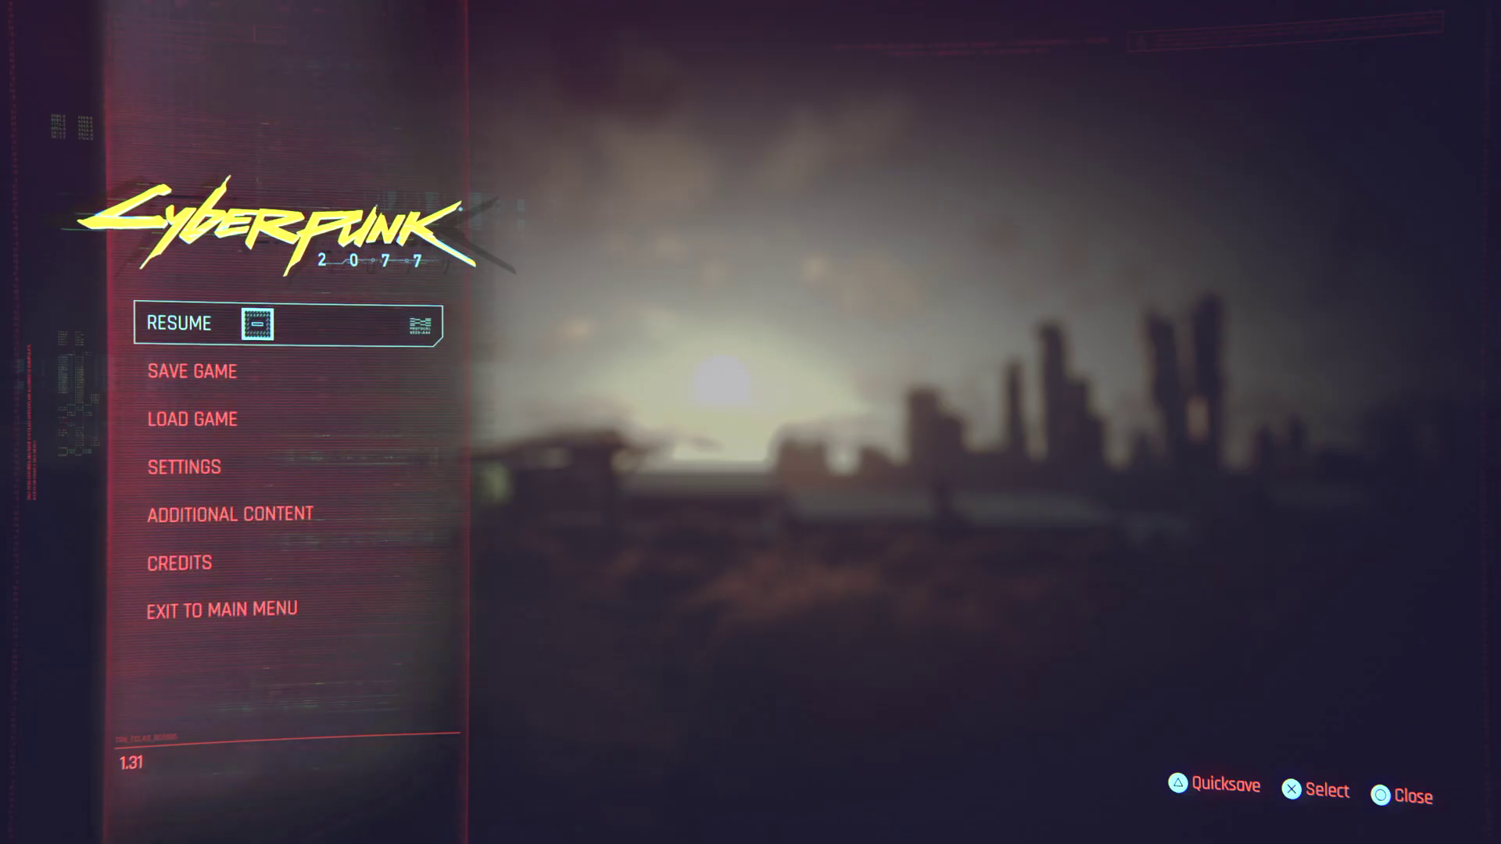
pyautogui.click(252, 451)
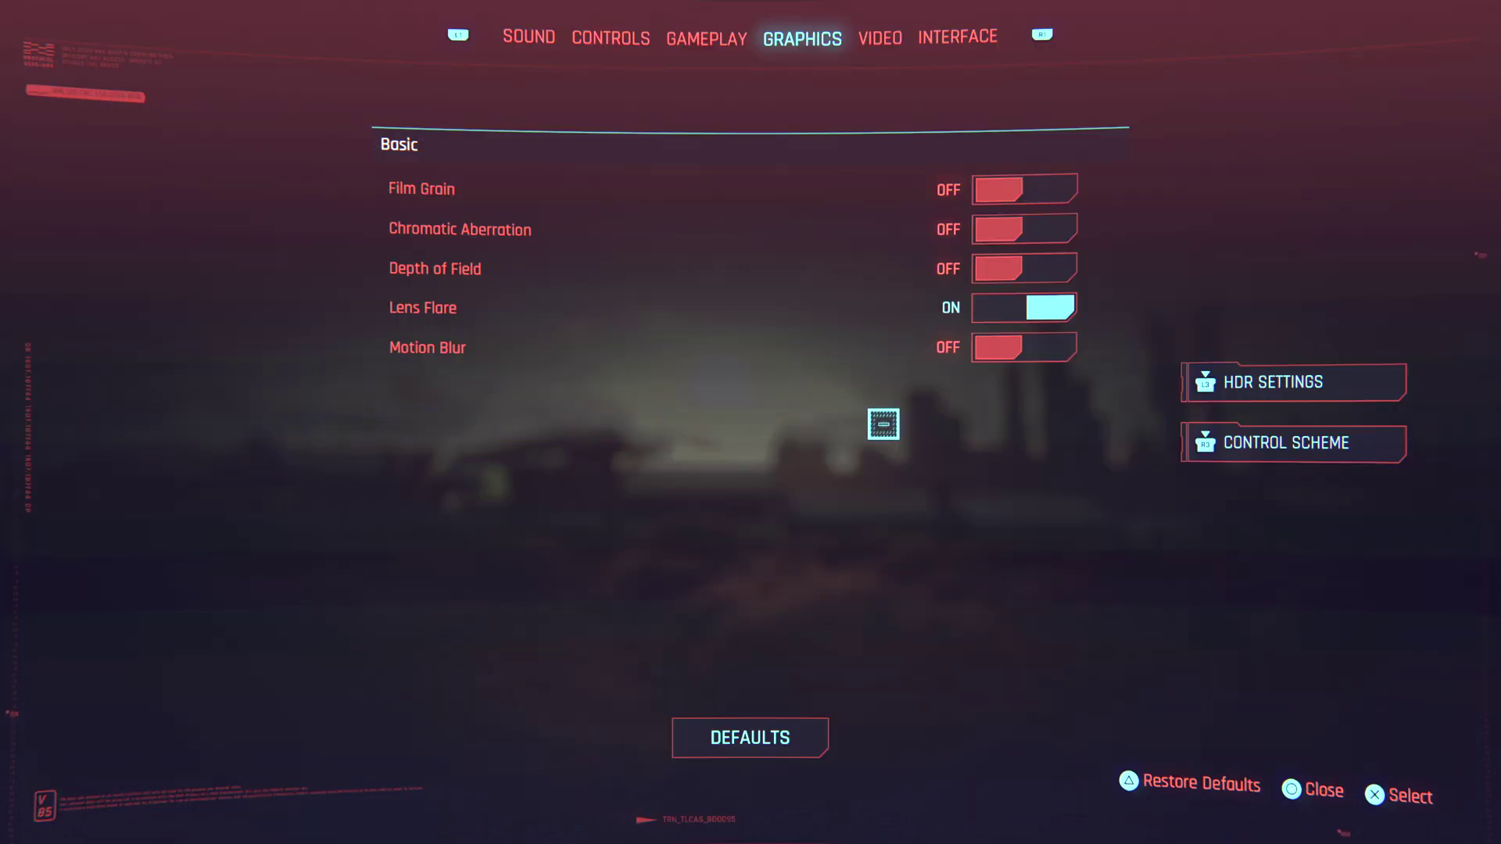
pyautogui.click(1260, 373)
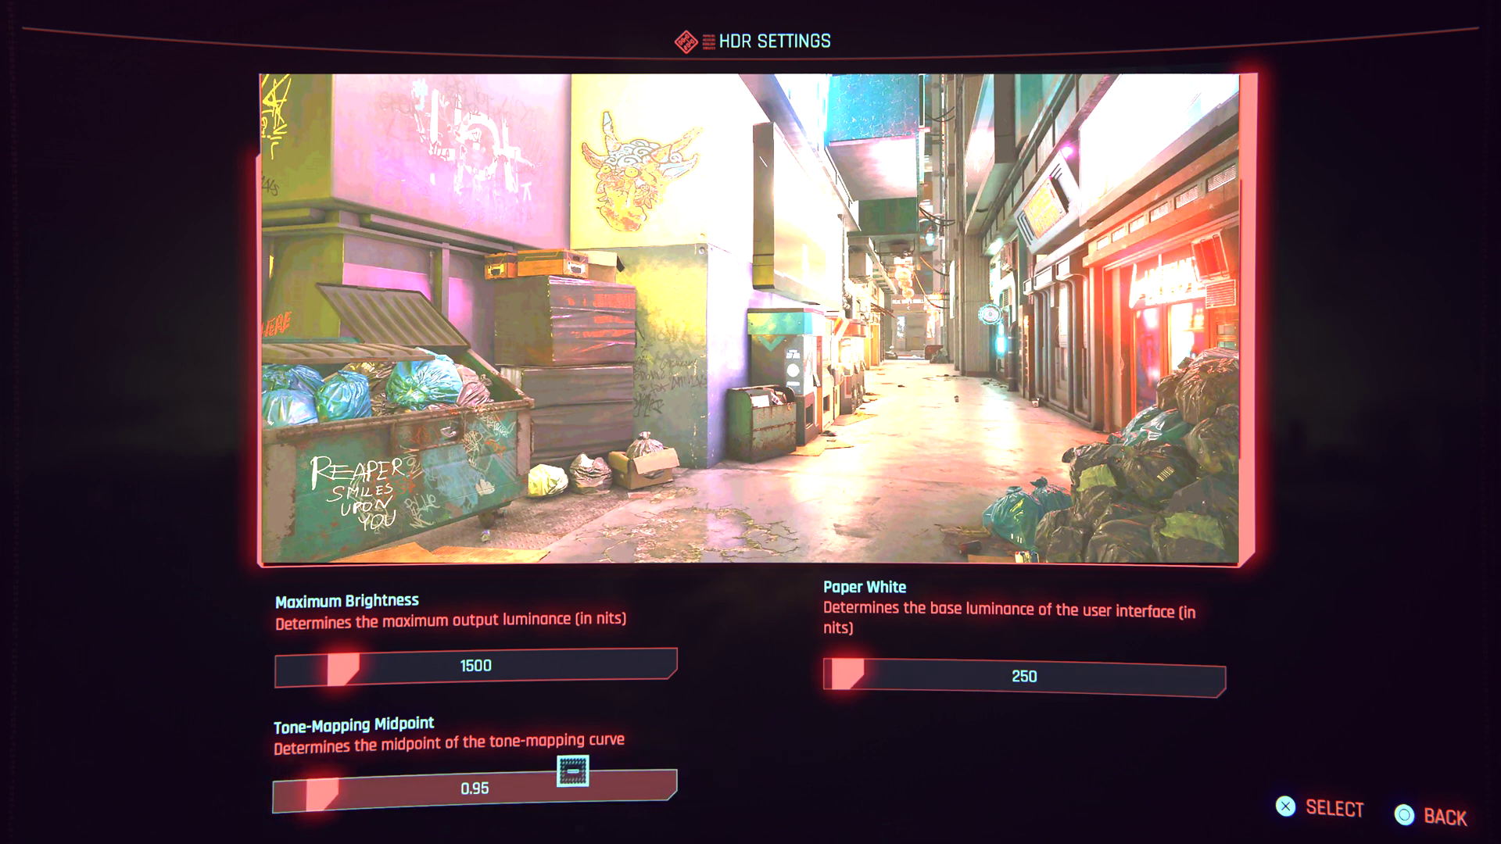
pyautogui.press('Right')
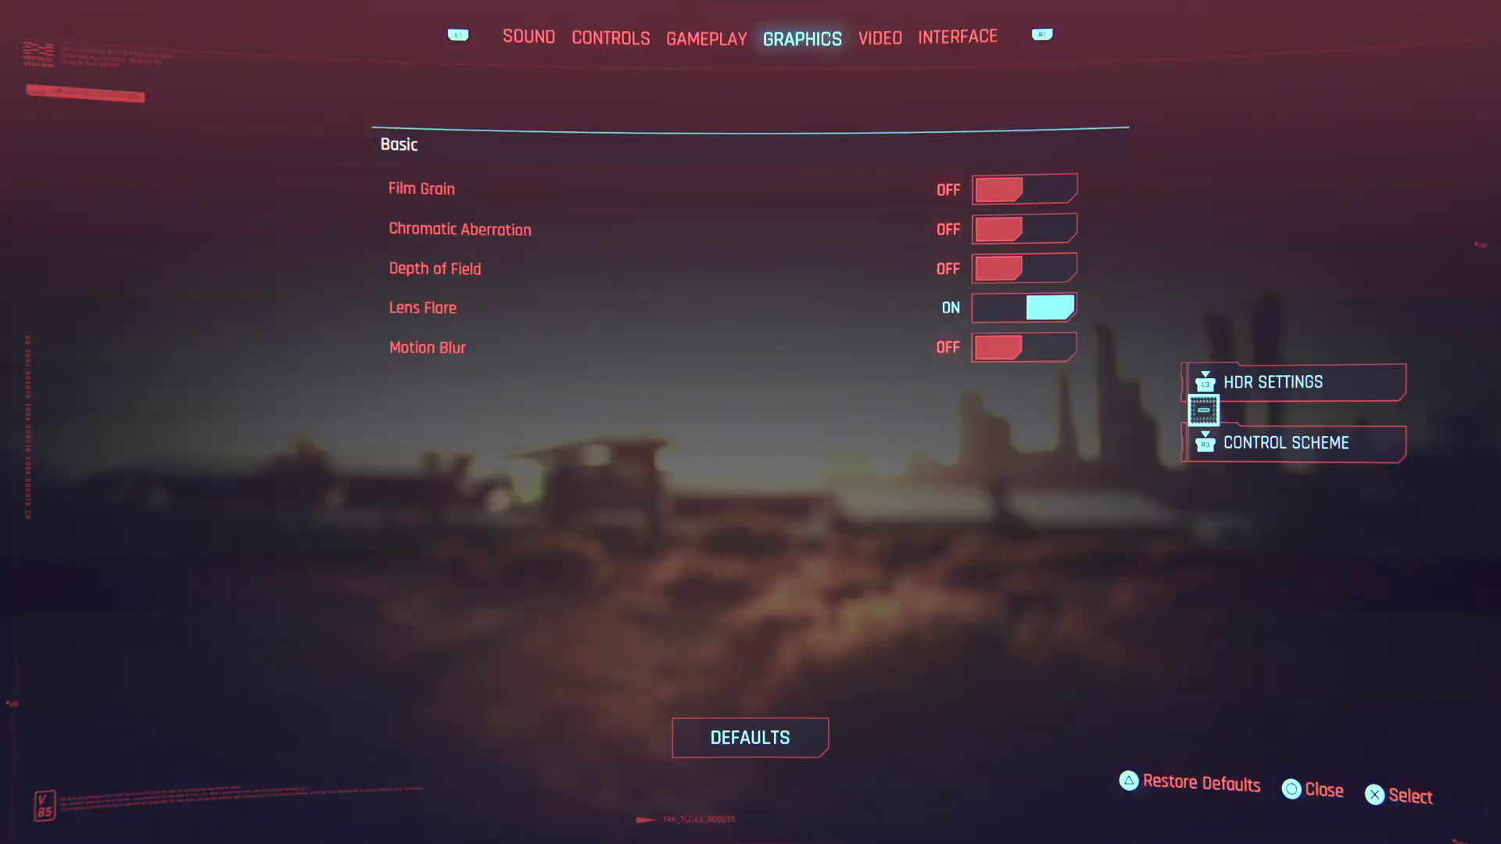
# - Raise Paper White to about 8620 nits in the HDR settings and return to the game
pyautogui.click(1221, 367)
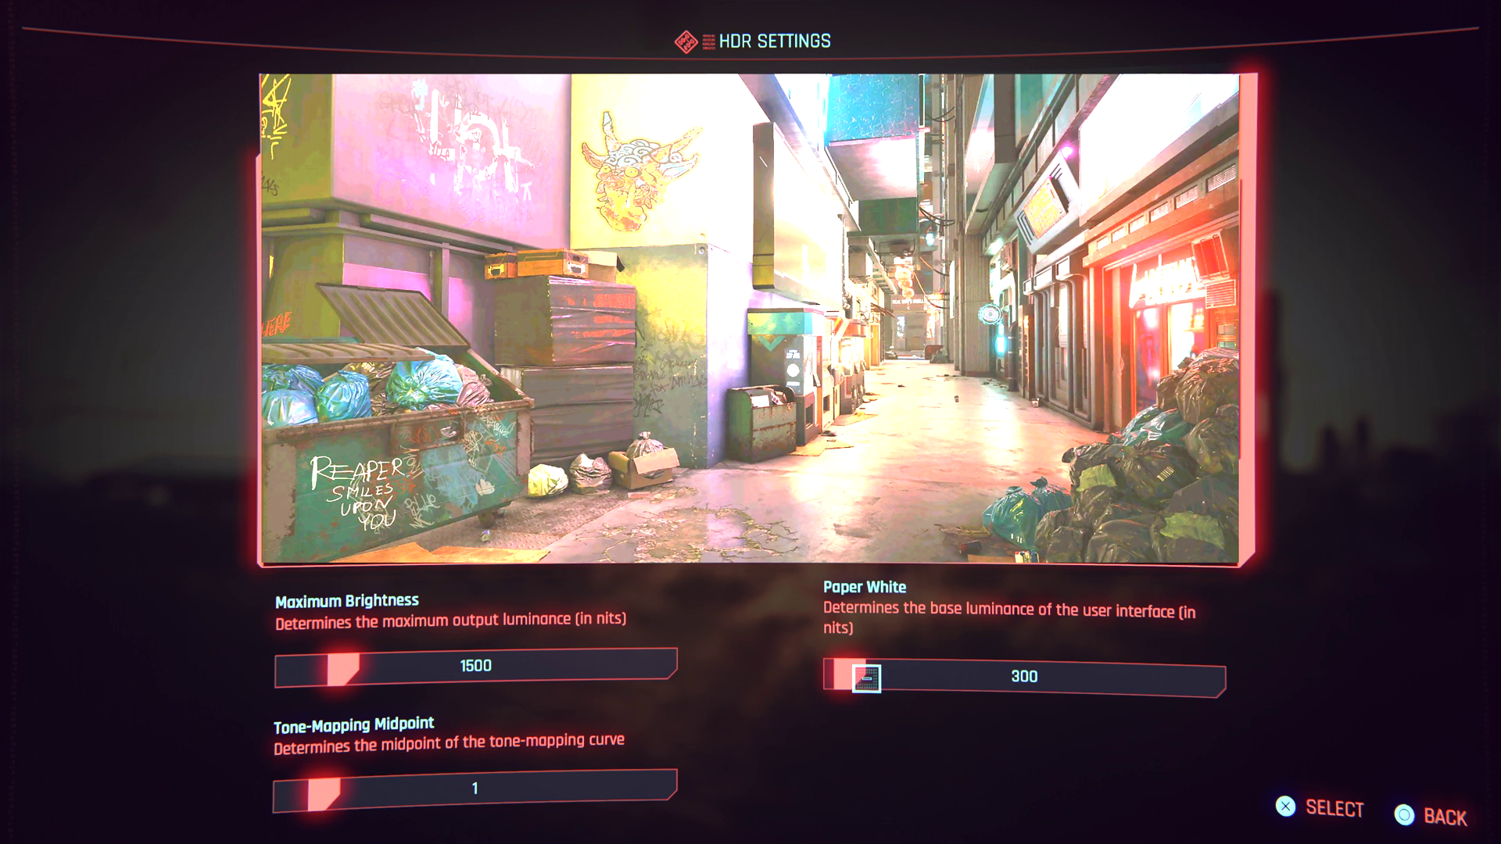
pyautogui.moveTo(865, 679); pyautogui.dragTo(898, 678)
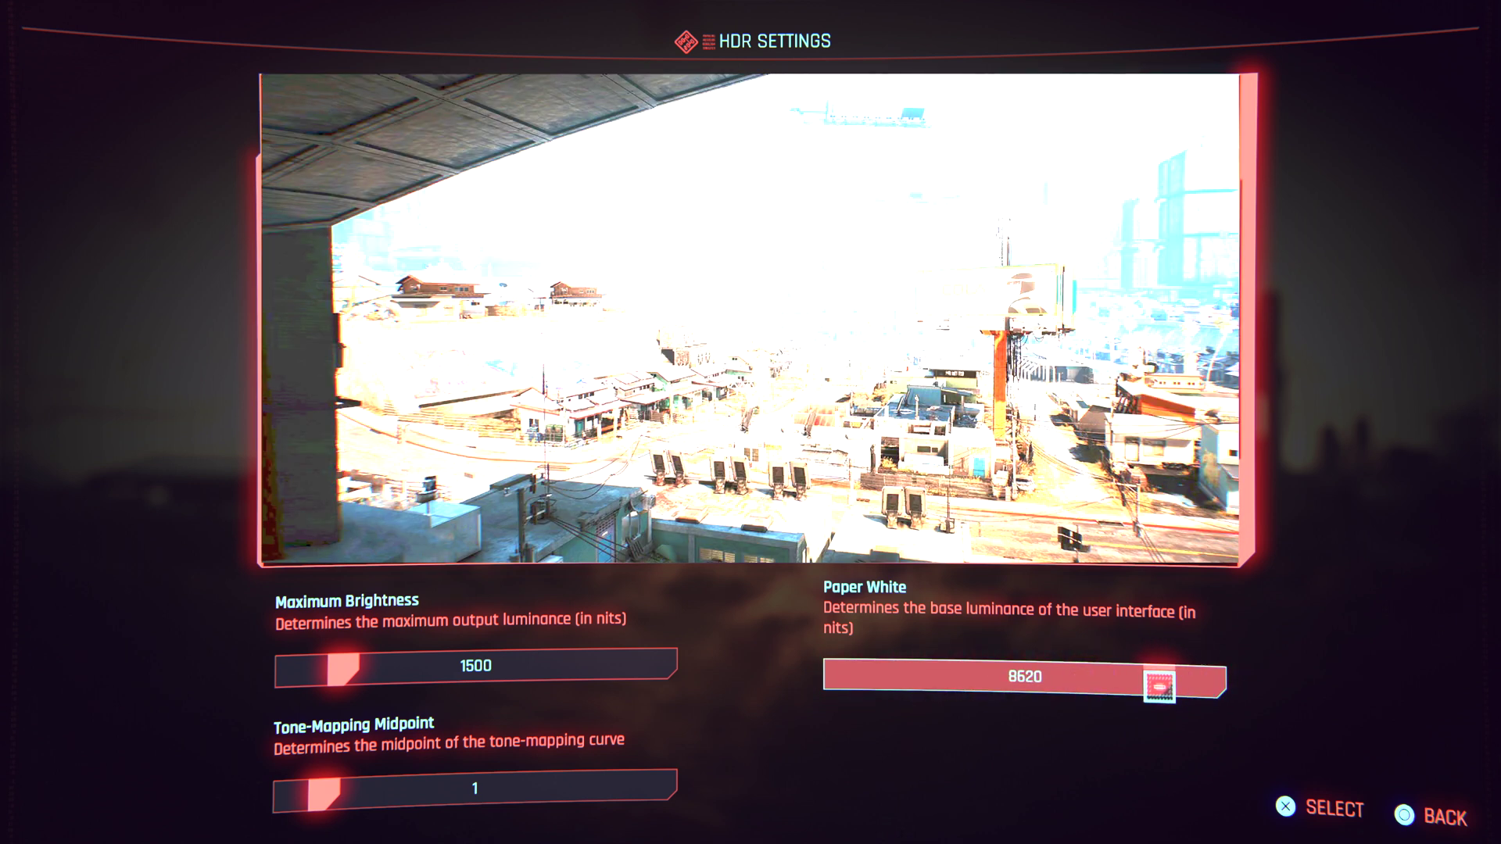
pyautogui.press('Escape')
pyautogui.press('Escape')
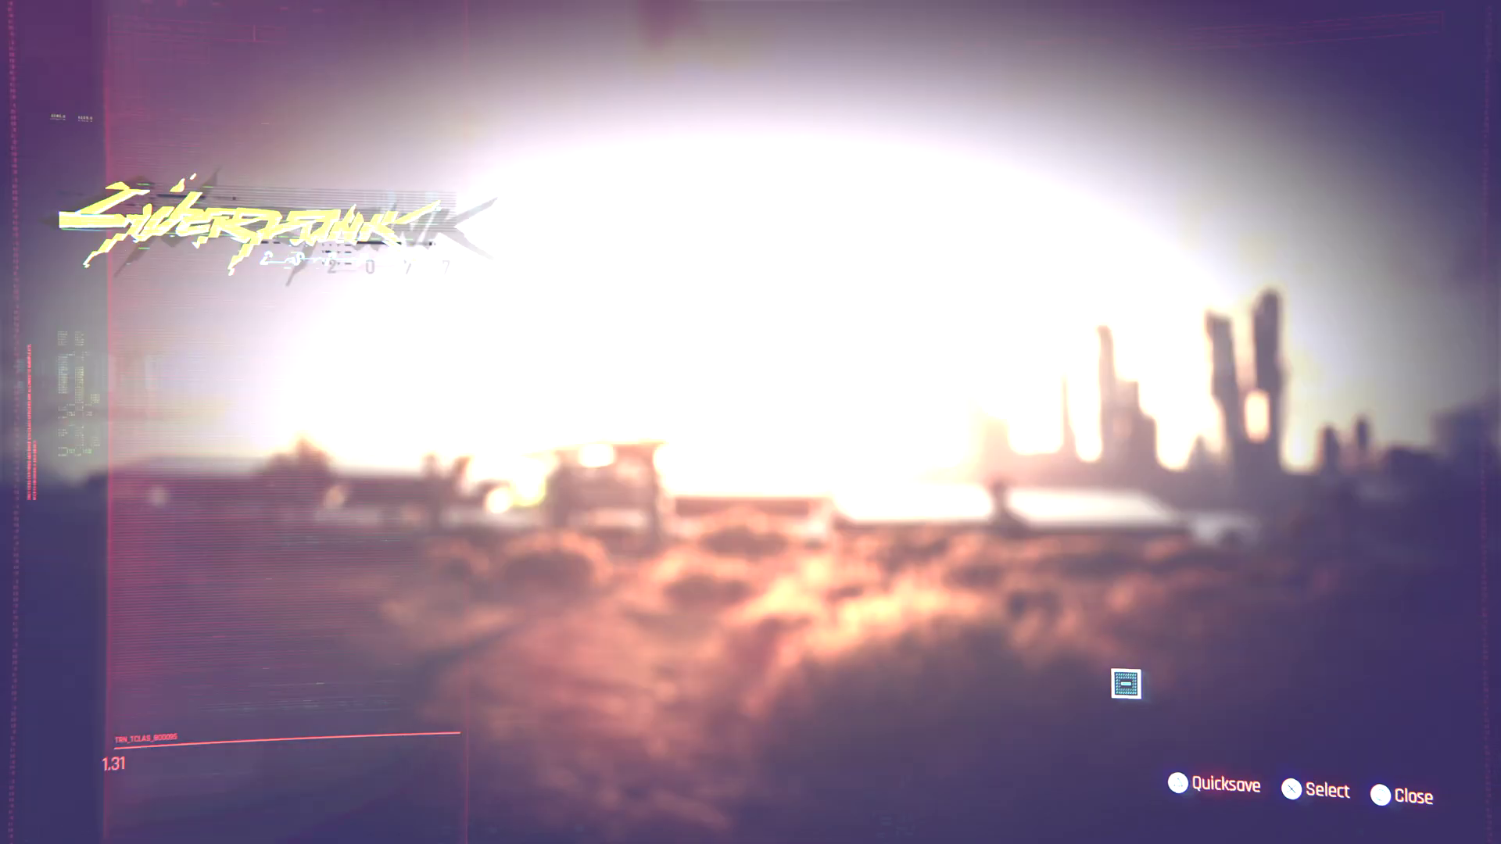
pyautogui.press('Escape')
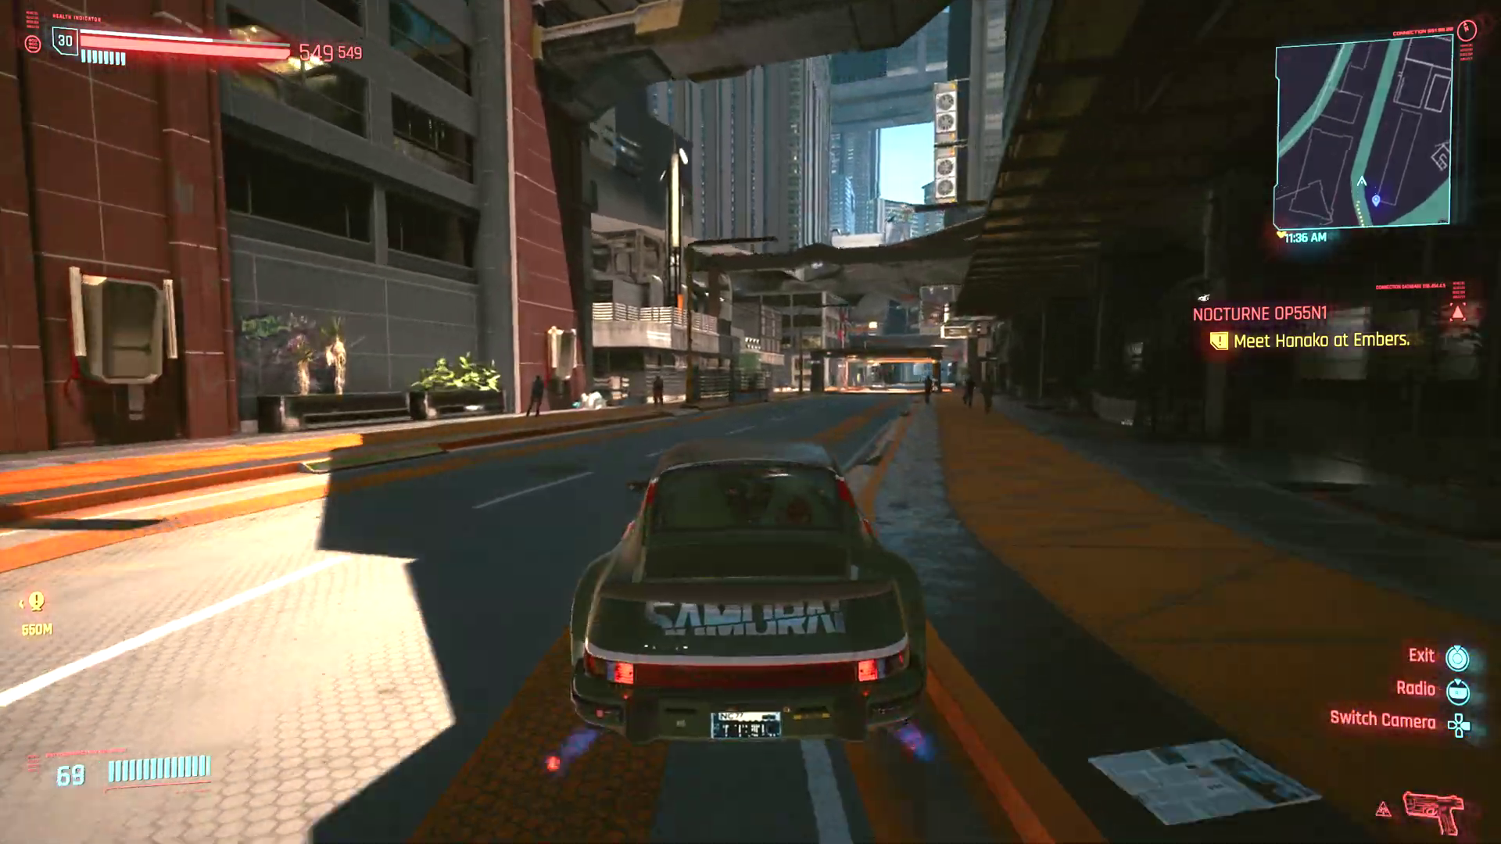
# - Drive the car straight along the city street into Vista Del Rey
pyautogui.press('w')
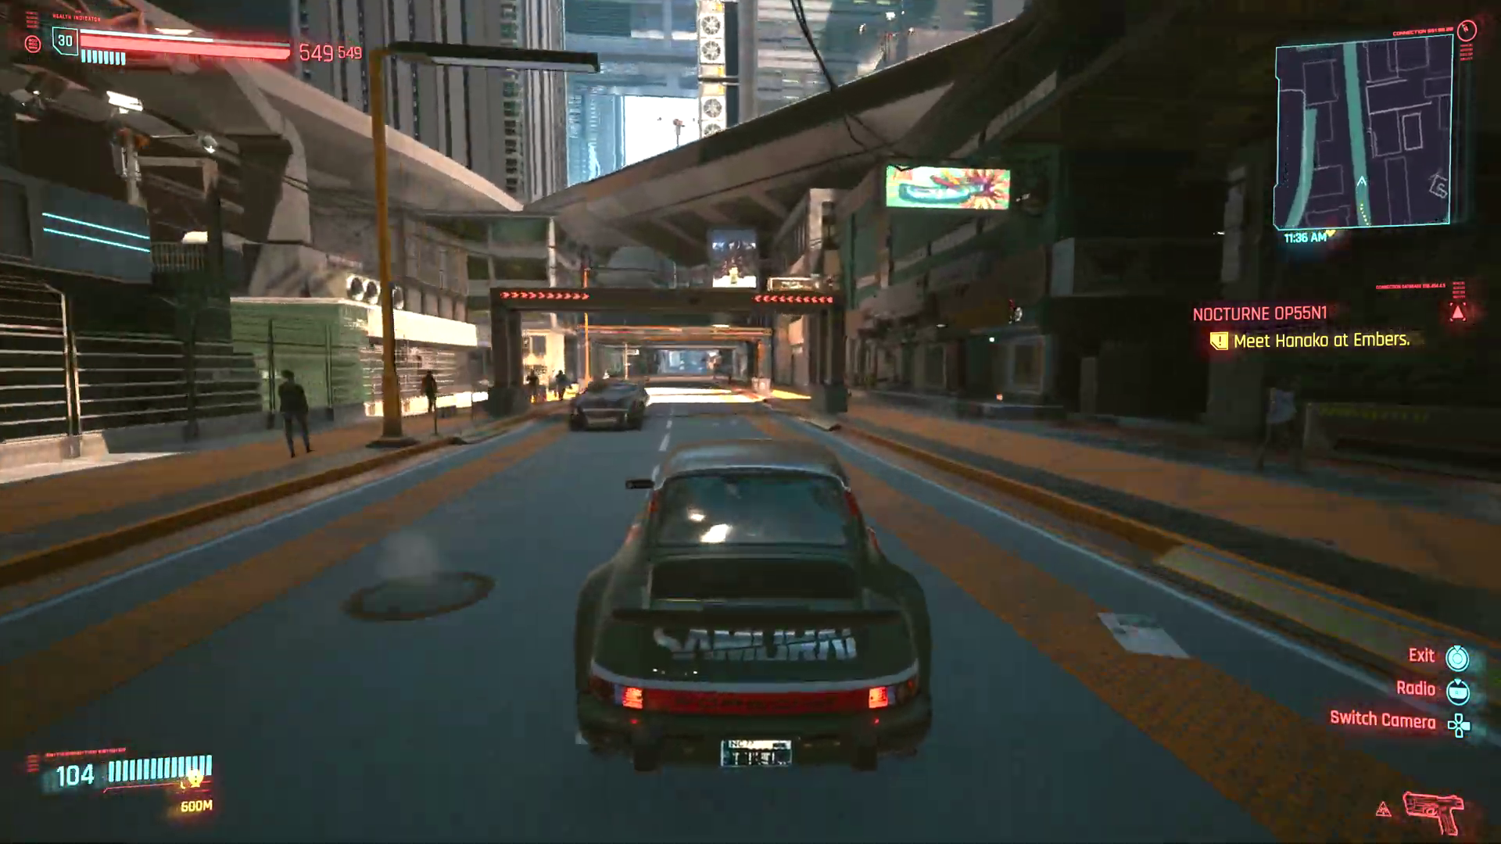
pyautogui.press('w')
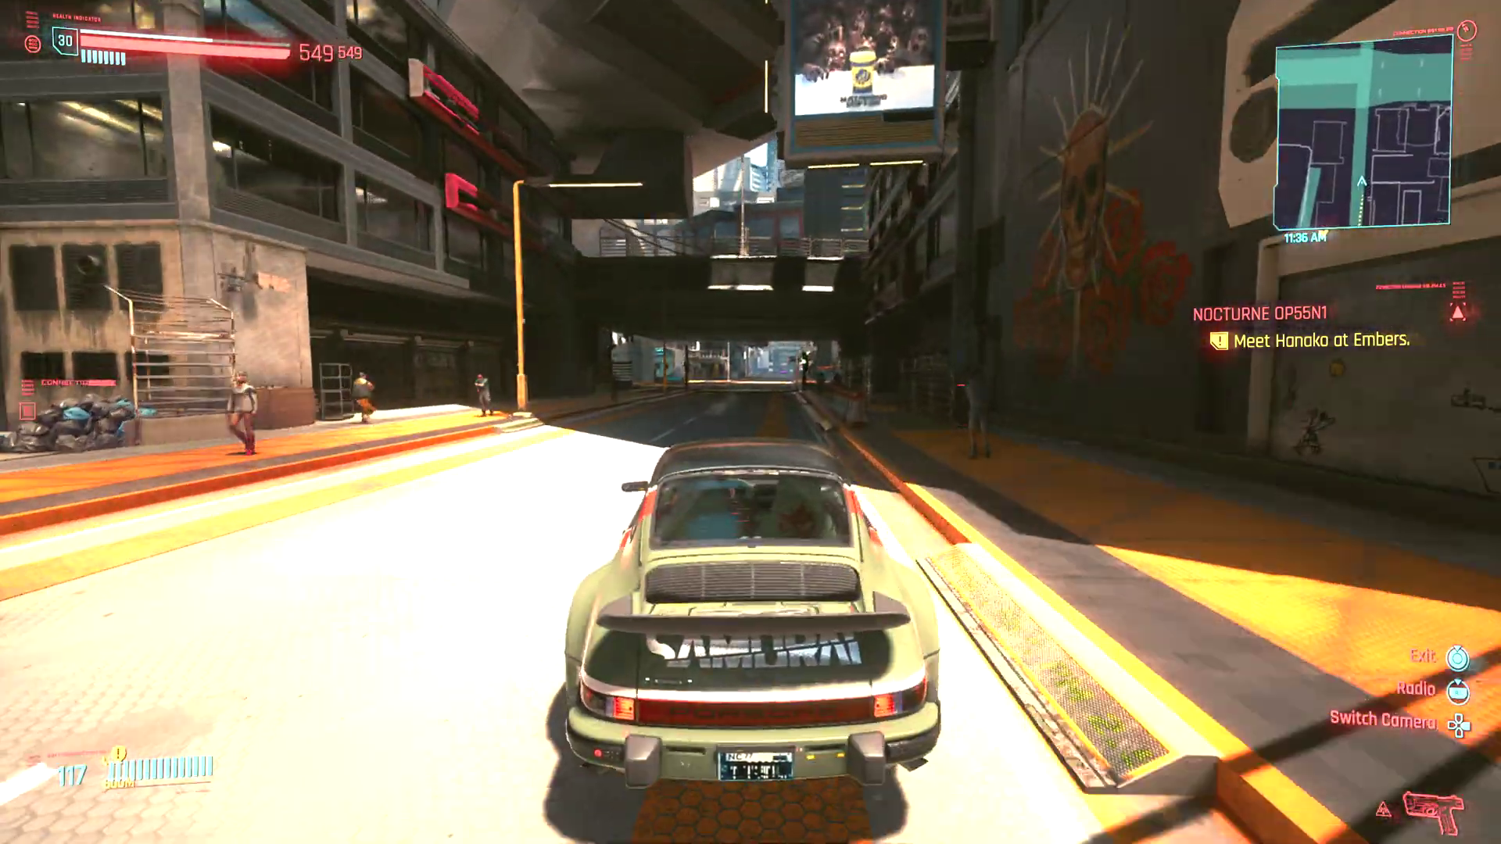
pyautogui.press('w')
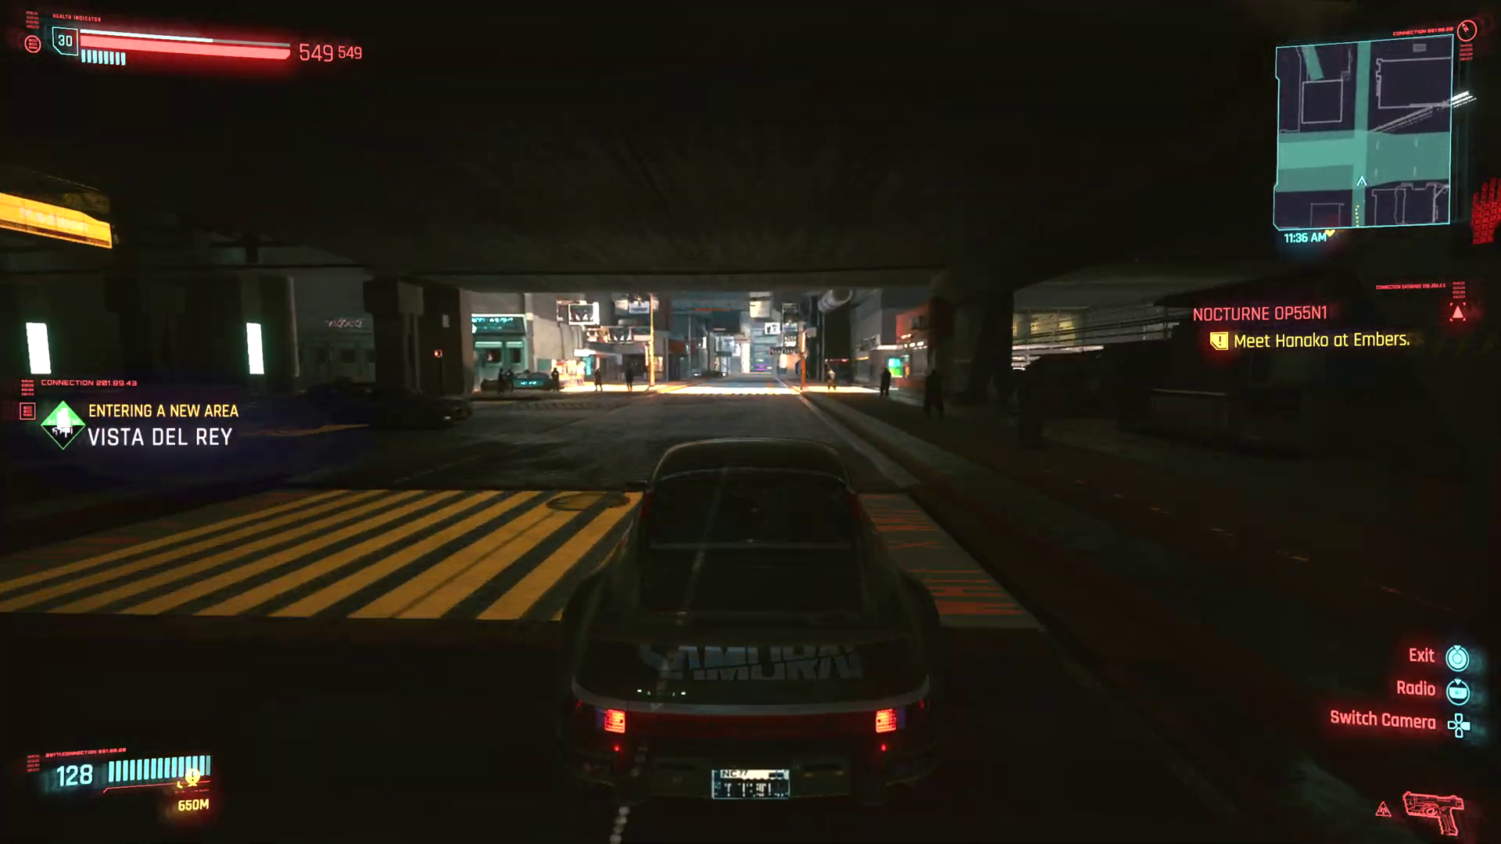